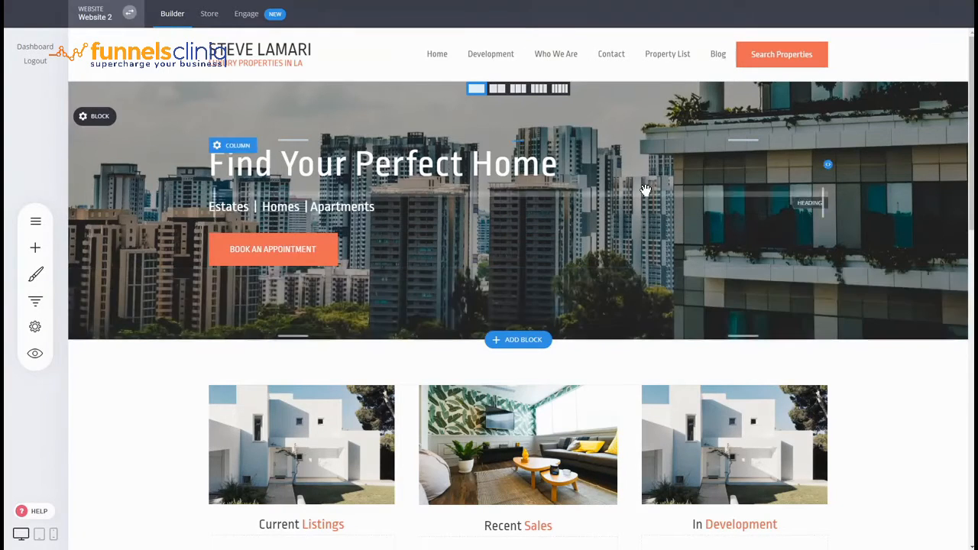
Look over the Website 2 home page and its list of existing funnels.
scroll(640, 192, "down", 3)
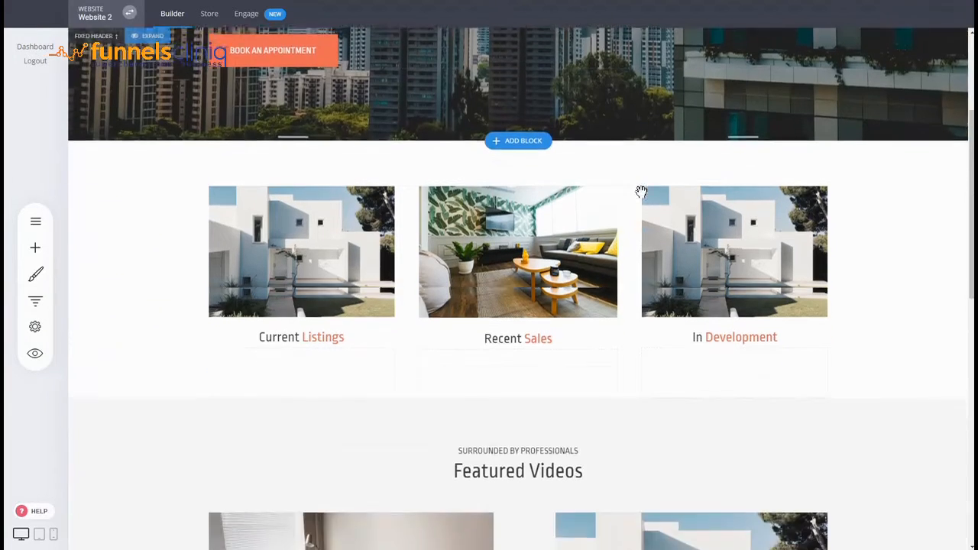
scroll(193, 304, "down", 2)
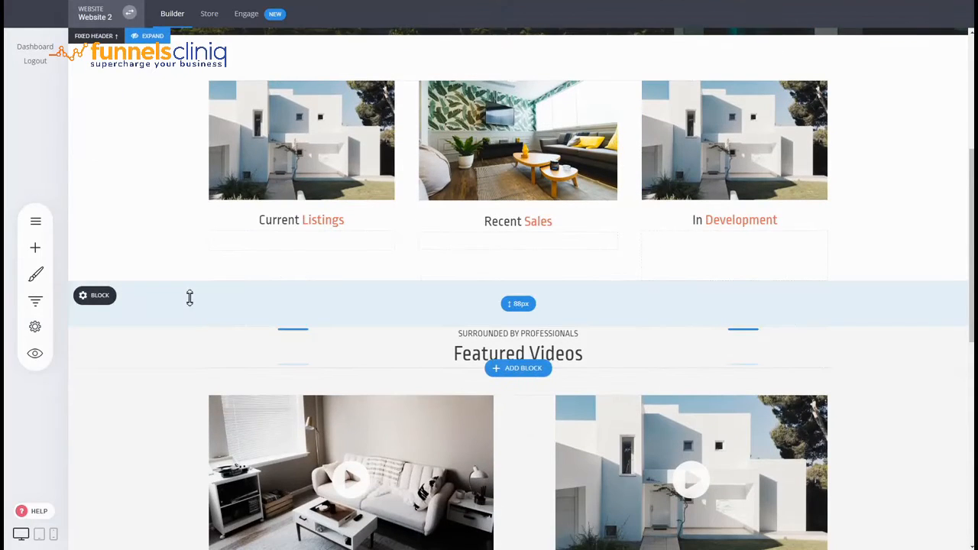
scroll(334, 295, "up", 3)
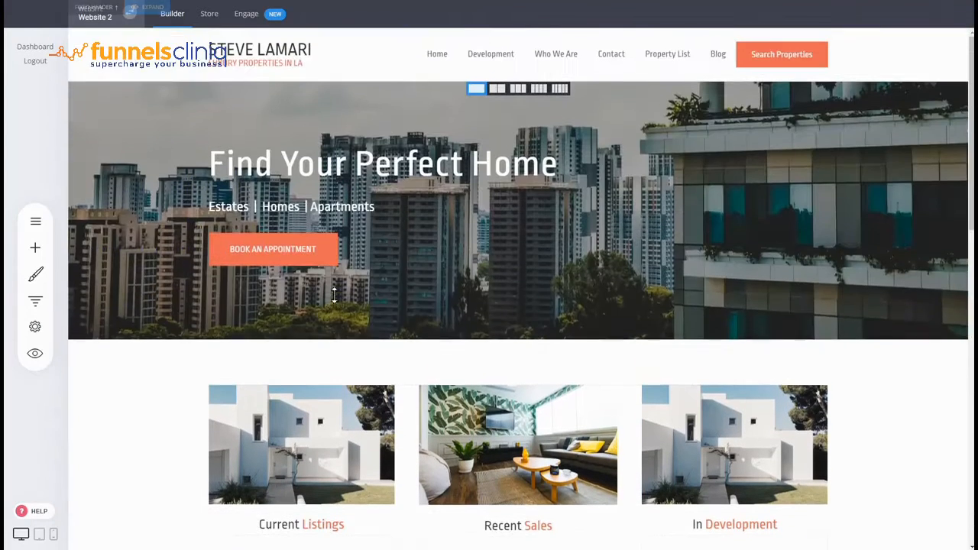
left_click(35, 300)
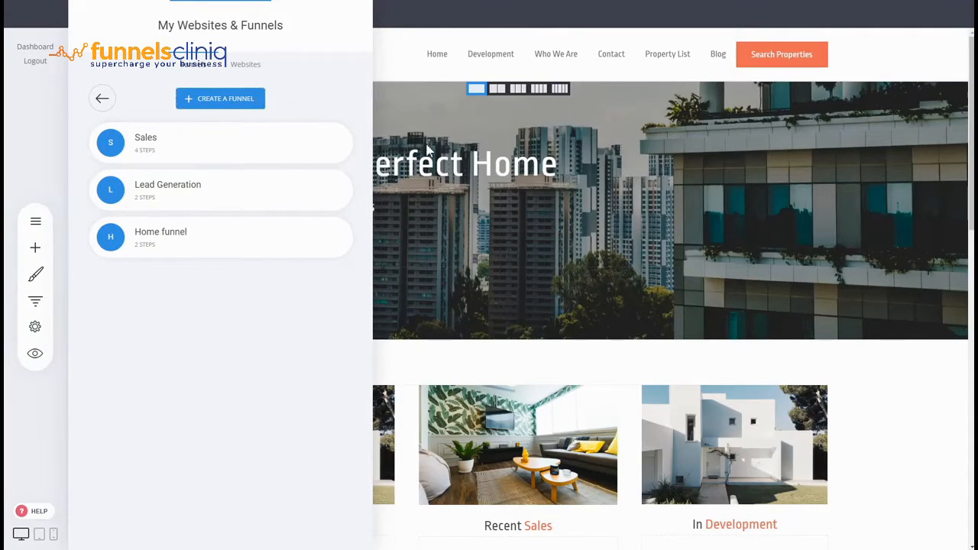
left_click(461, 151)
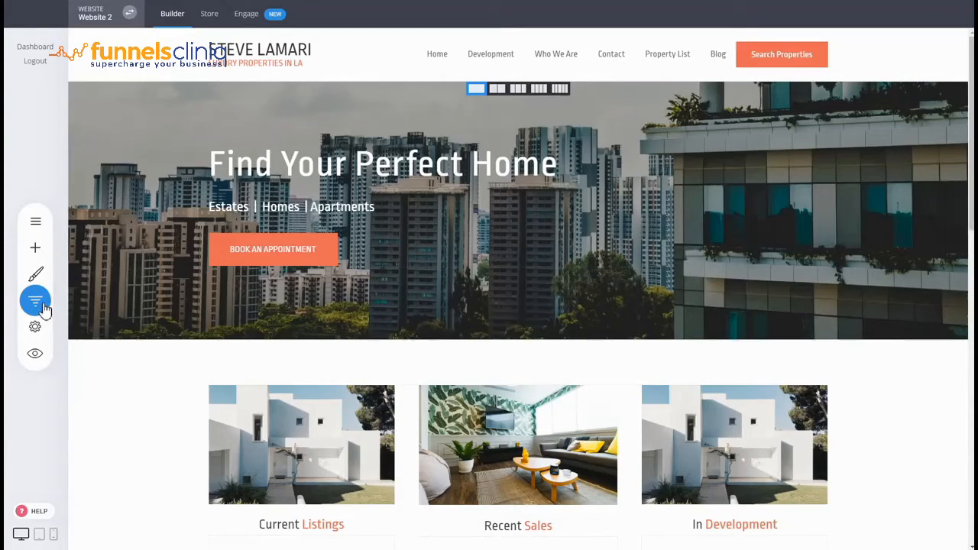
Start creating a funnel outside Website 2 and browse the Sales / Product templates.
left_click(40, 303)
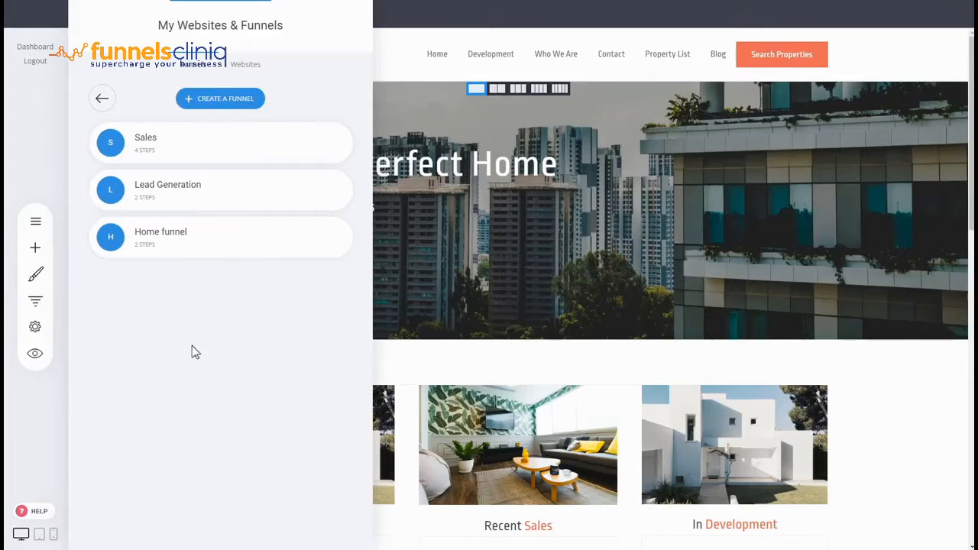
left_click(106, 112)
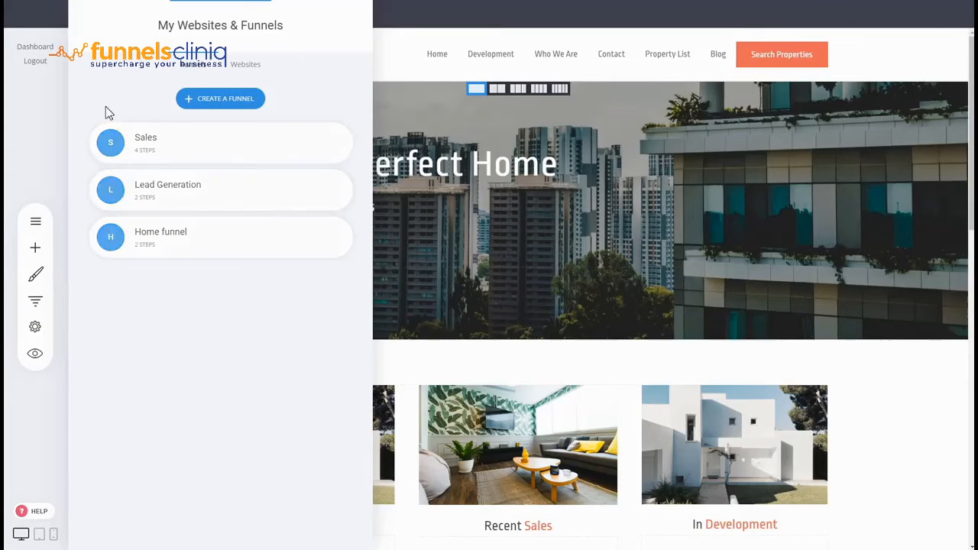
left_click(216, 103)
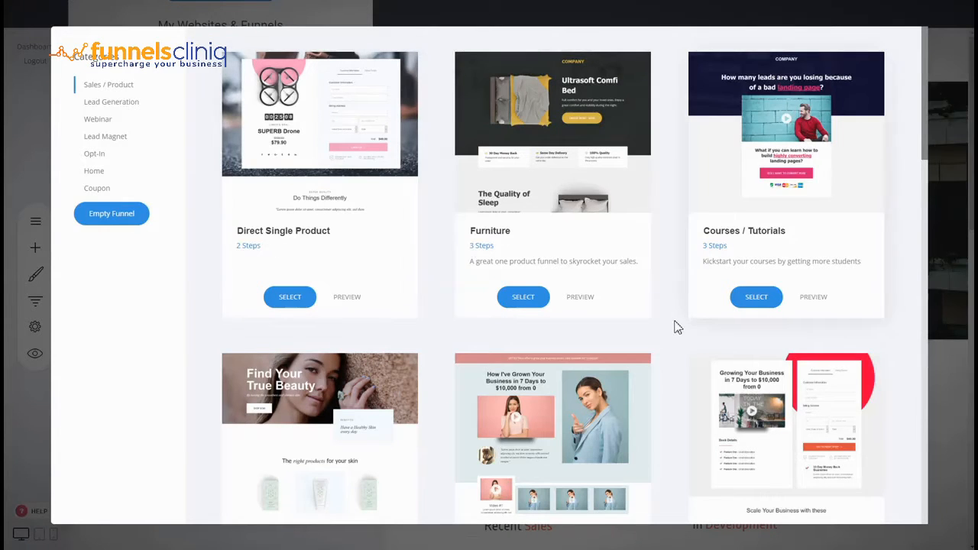
scroll(389, 365, "down", 3)
scroll(671, 342, "down", 2)
scroll(671, 342, "down", 1)
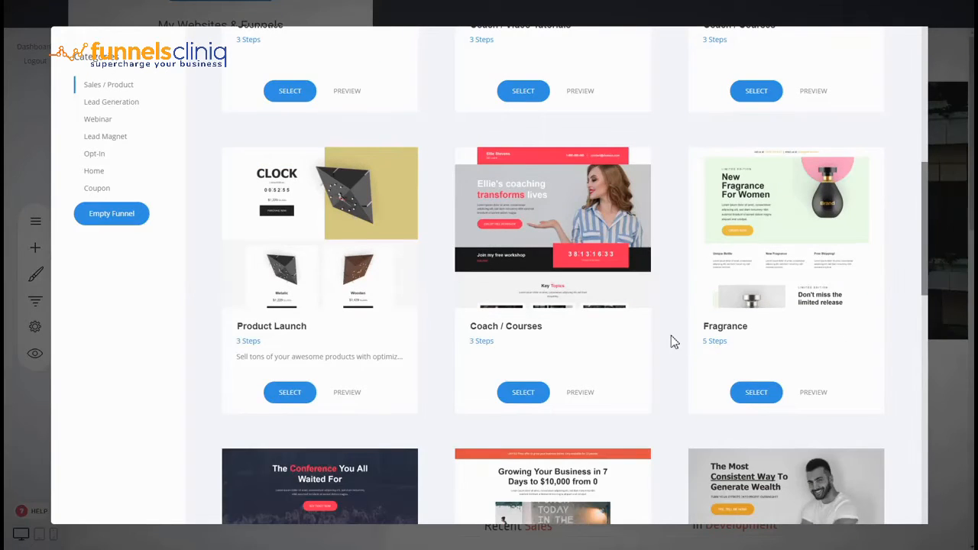
scroll(671, 342, "up", 6)
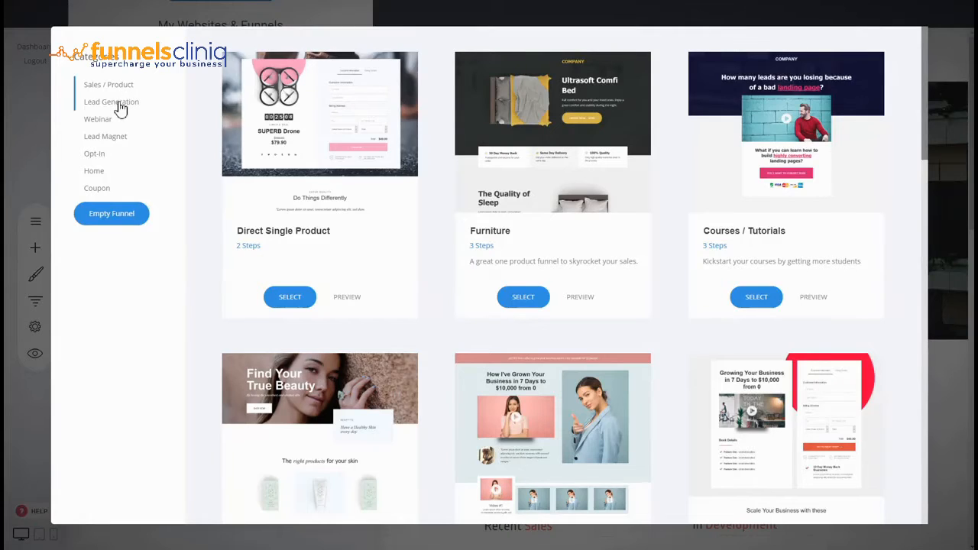
Preview the Landing and Thank You steps of the Lead Generation template headed "Amazing Headling To Capture The Attention of Visitors".
left_click(119, 105)
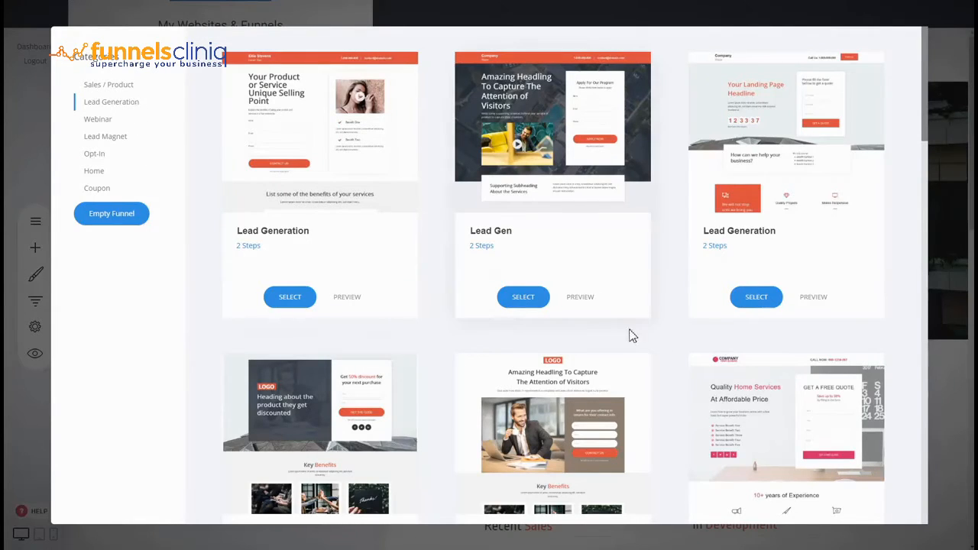
scroll(670, 297, "down", 3)
scroll(670, 297, "down", 5)
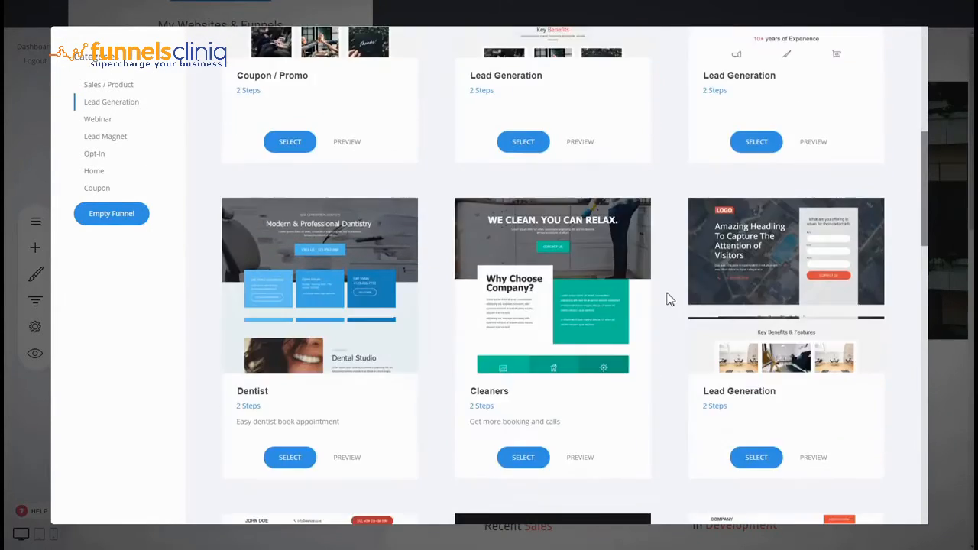
scroll(669, 302, "up", 6)
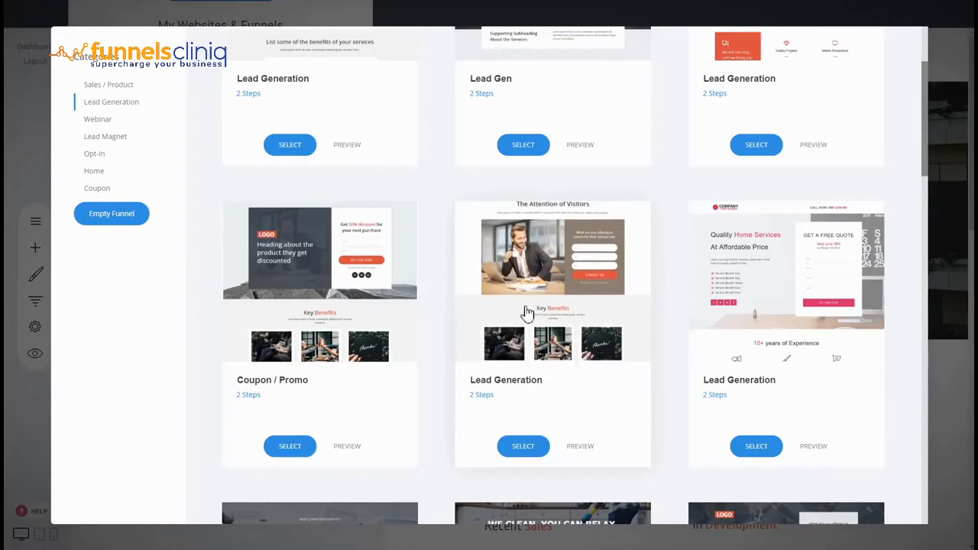
left_click(580, 446)
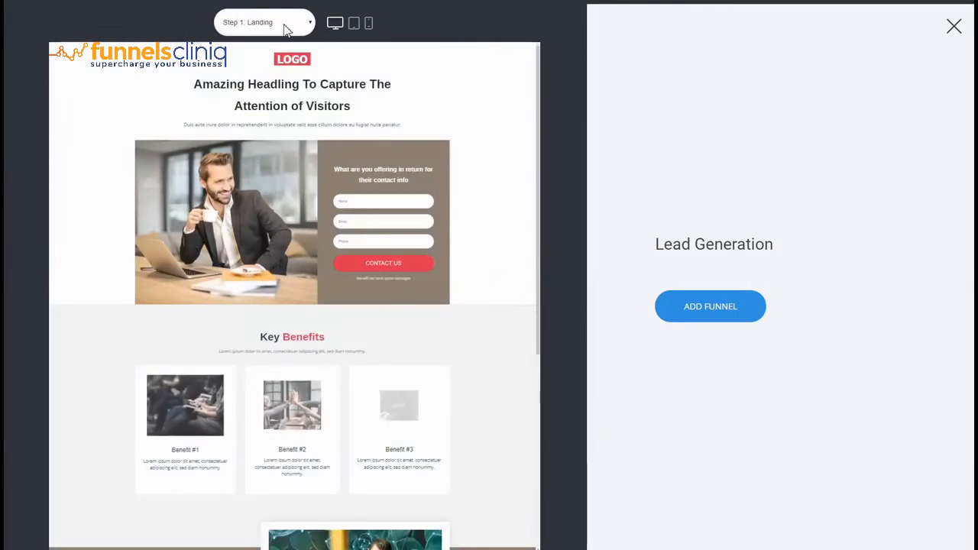
left_click(288, 27)
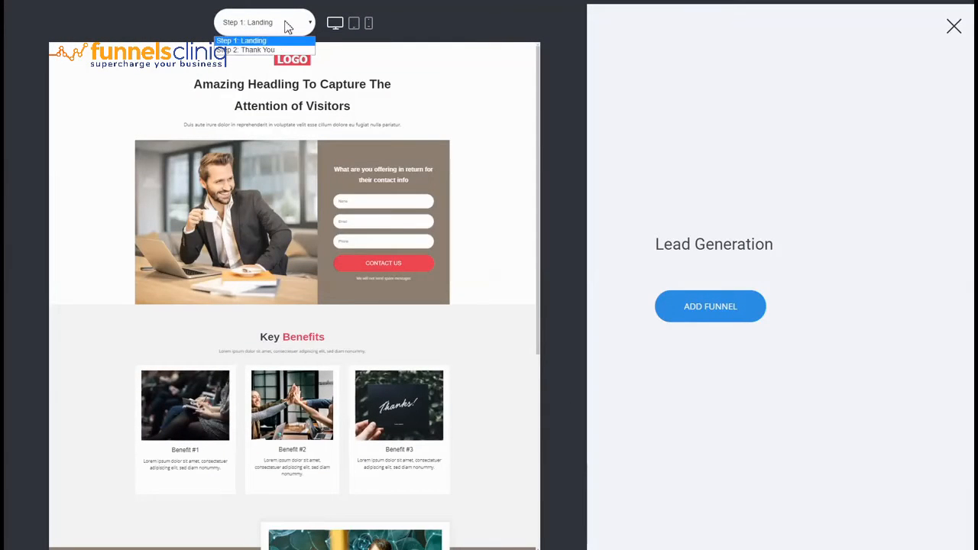
left_click(272, 49)
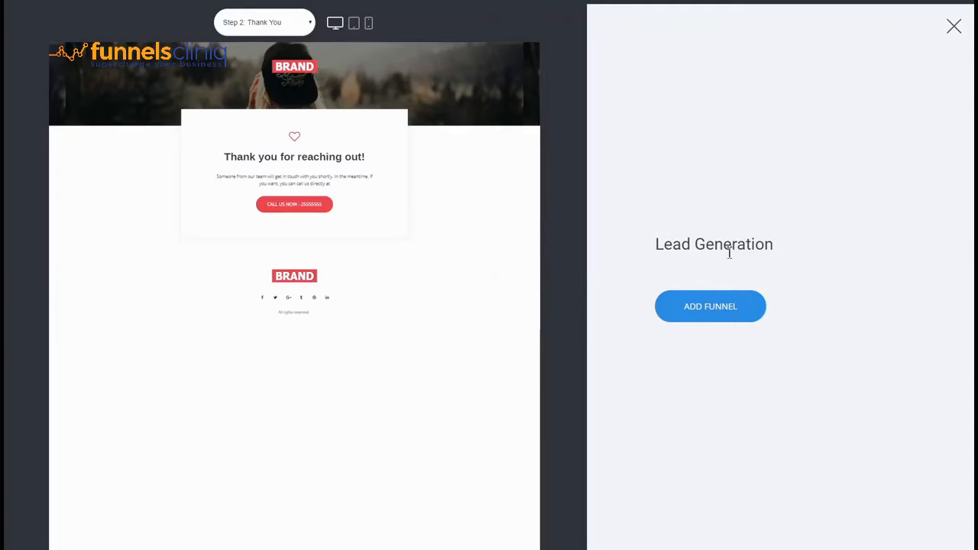
Add the previewed template to the project as a funnel named "Lead Generation".
left_click(708, 321)
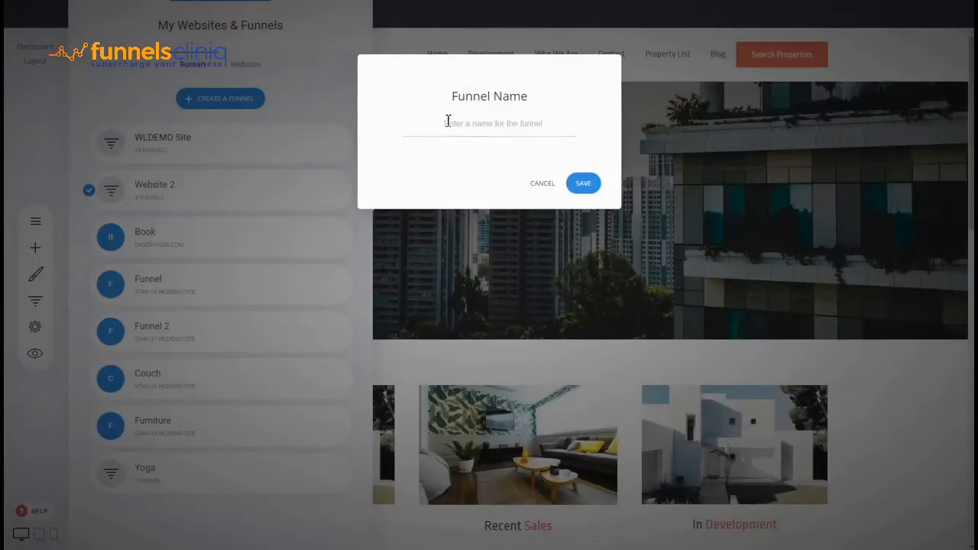
left_click(447, 122)
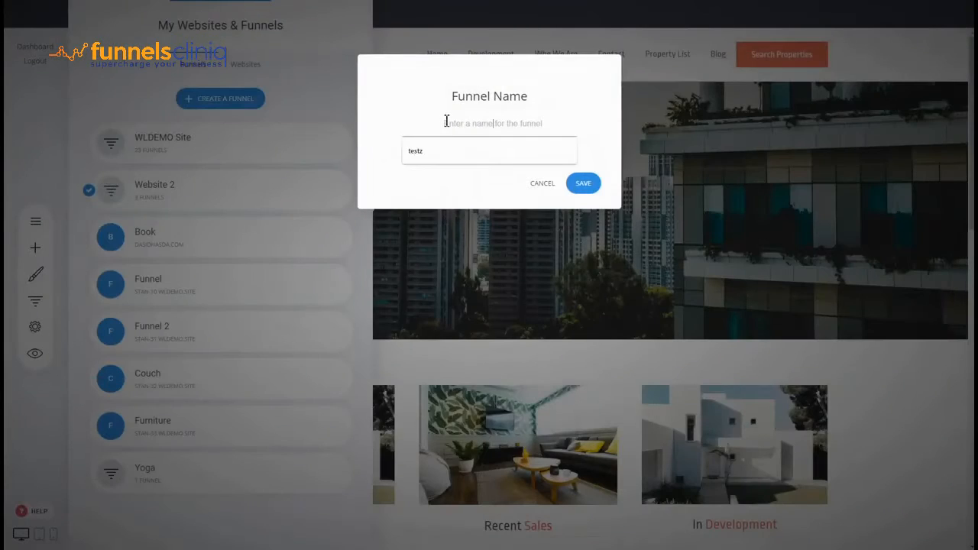
type("Lead Generation")
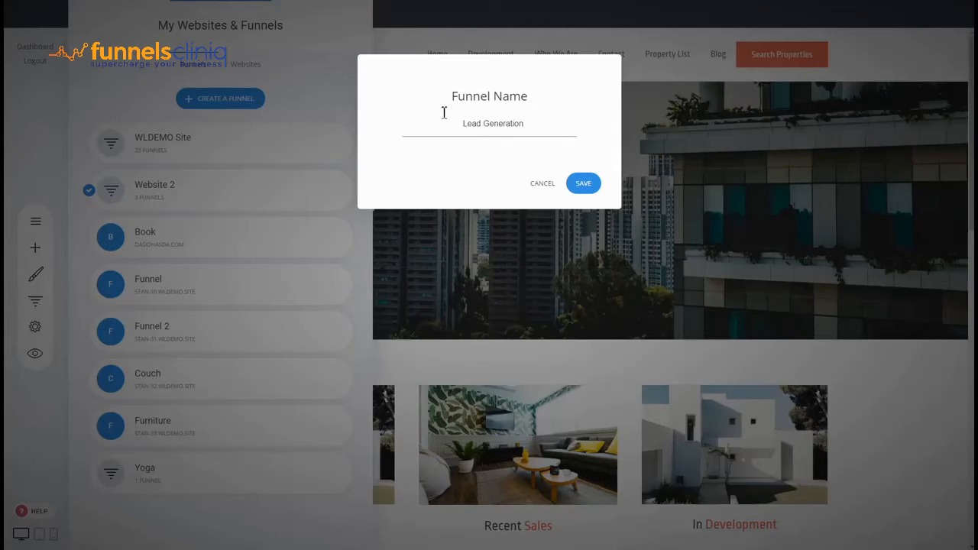
left_click(585, 187)
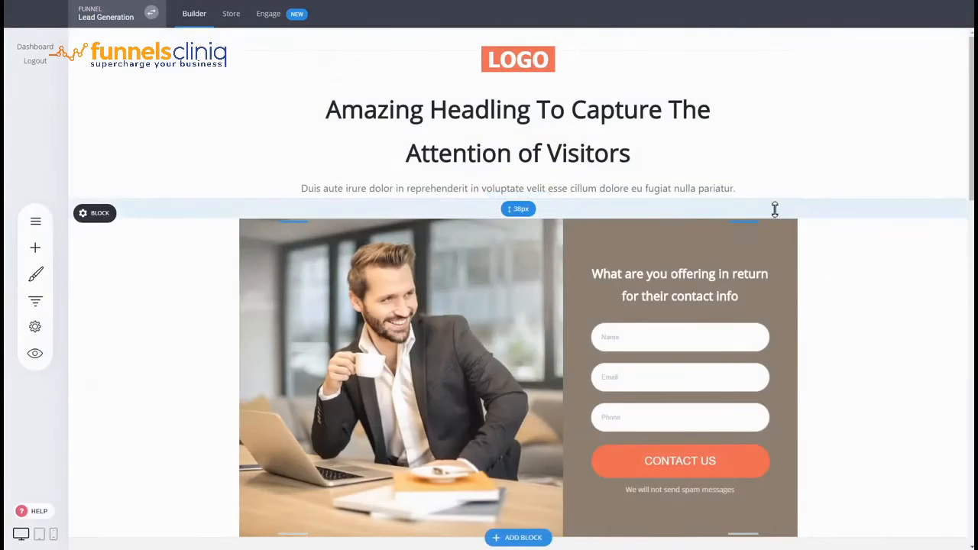
Check the project's list of websites and funnels for the new Lead Generation funnel.
left_click(134, 16)
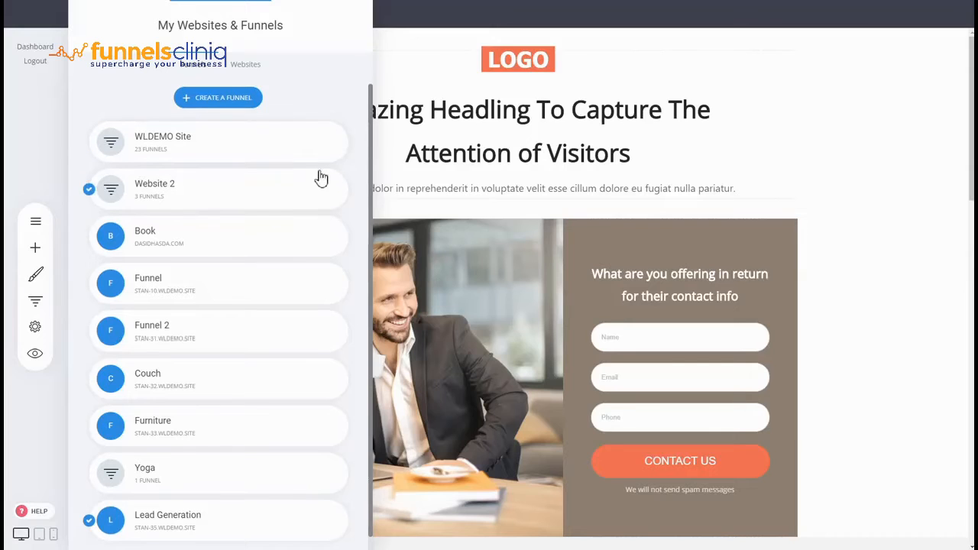
scroll(323, 179, "down", 1)
left_click(680, 196)
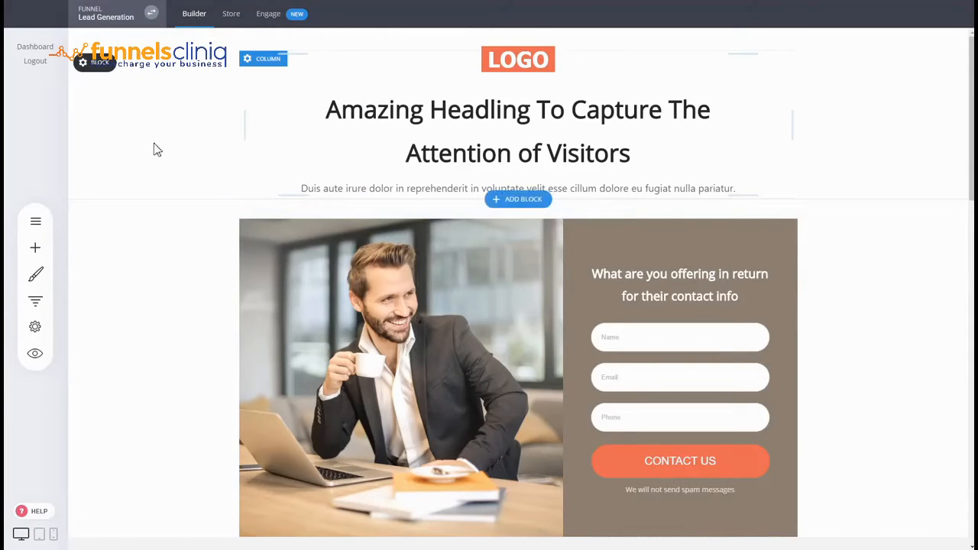
Move the standalone Lead Generation funnel to Website 2 within this project and confirm the move.
left_click(34, 301)
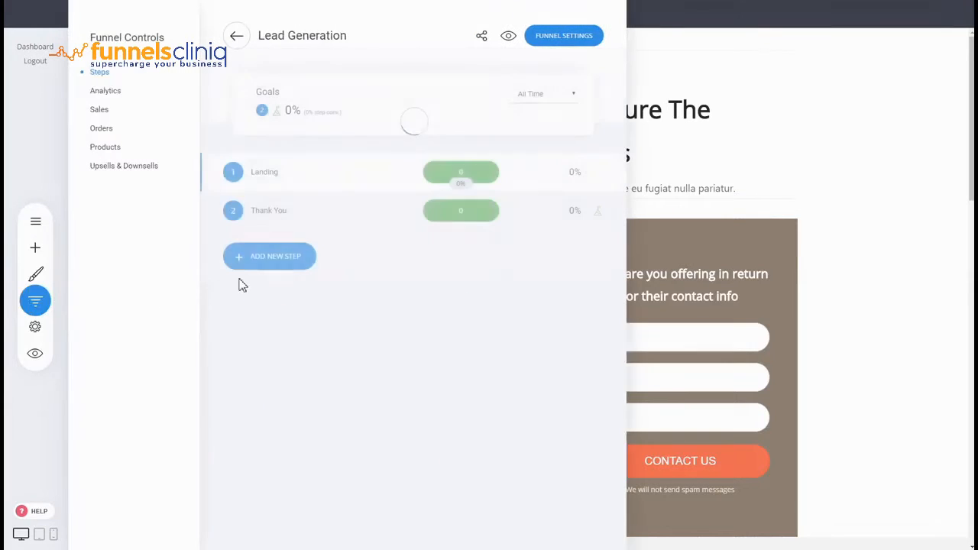
left_click(236, 35)
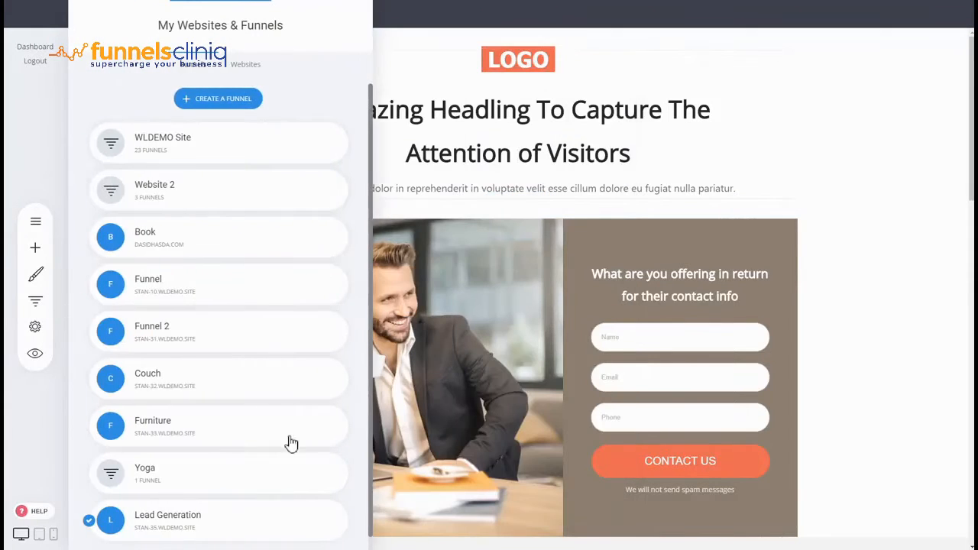
scroll(262, 331, "down", 1)
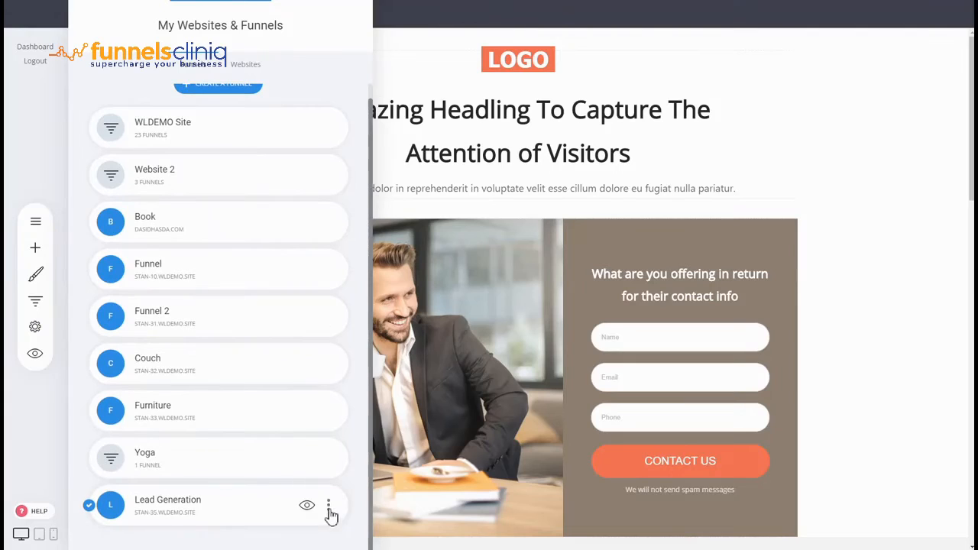
left_click(329, 511)
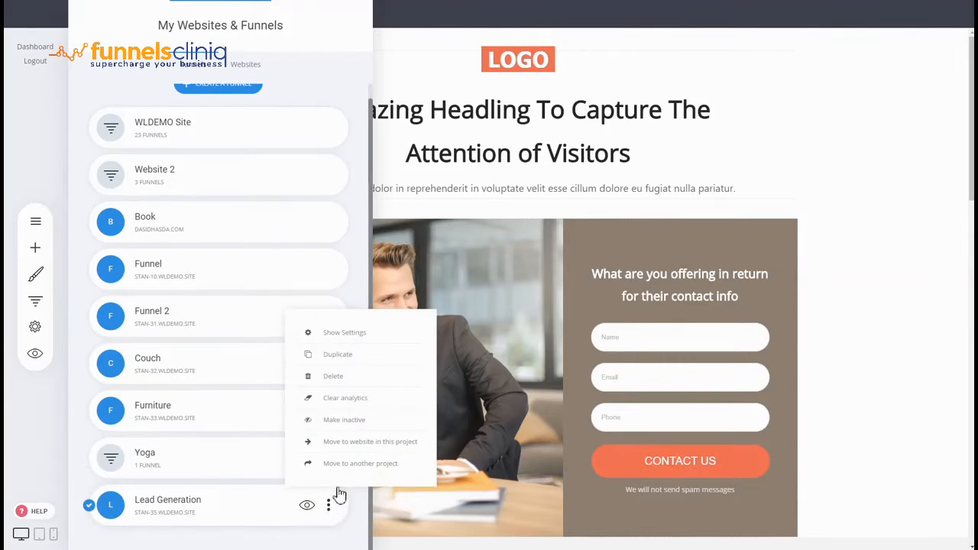
left_click(357, 443)
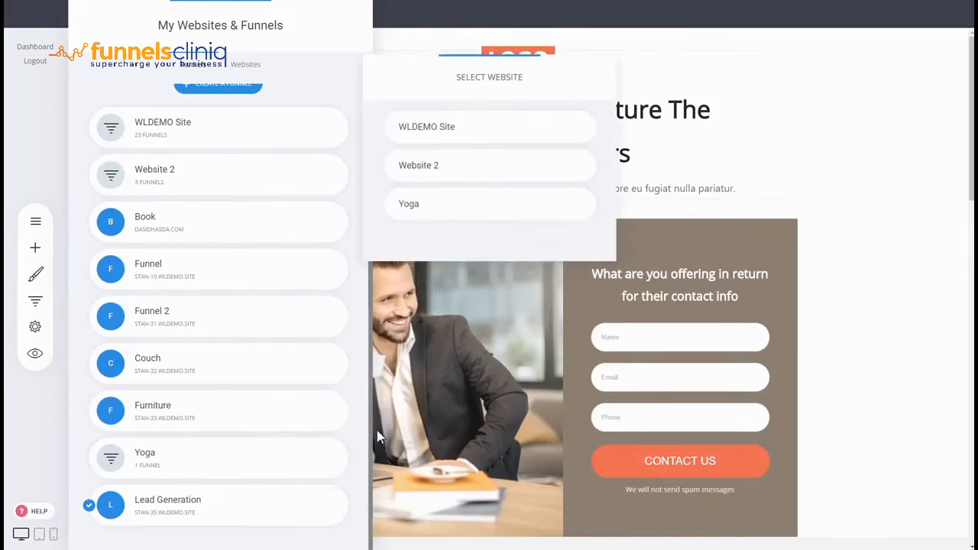
left_click(443, 203)
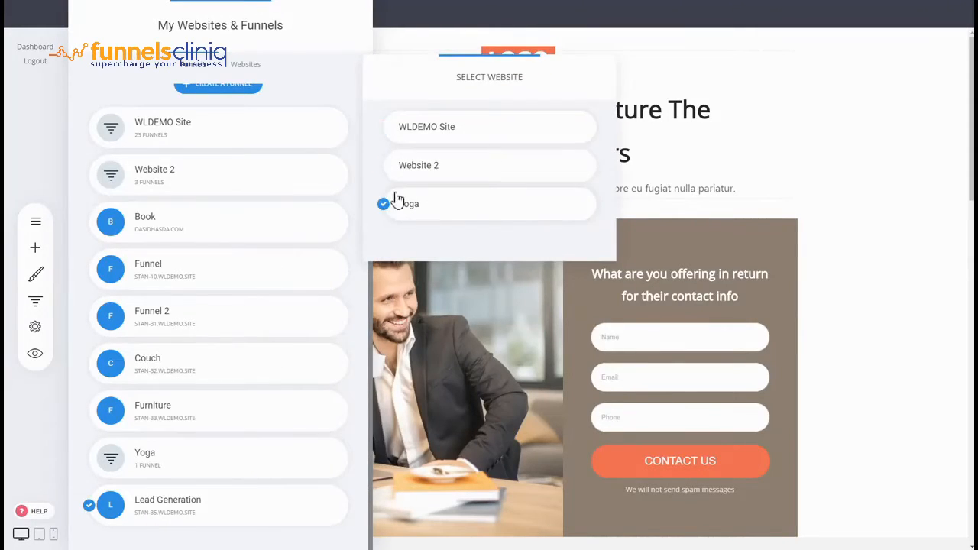
left_click(424, 181)
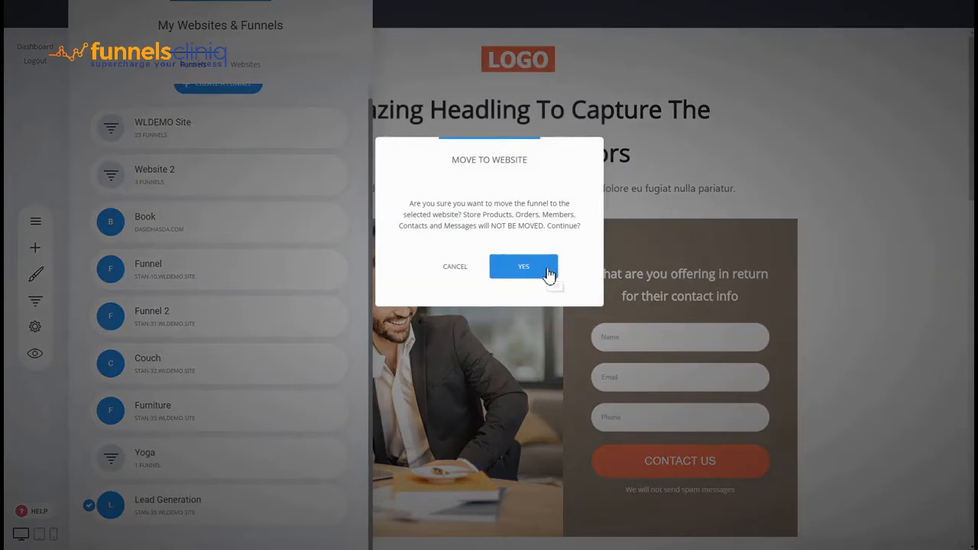
left_click(546, 269)
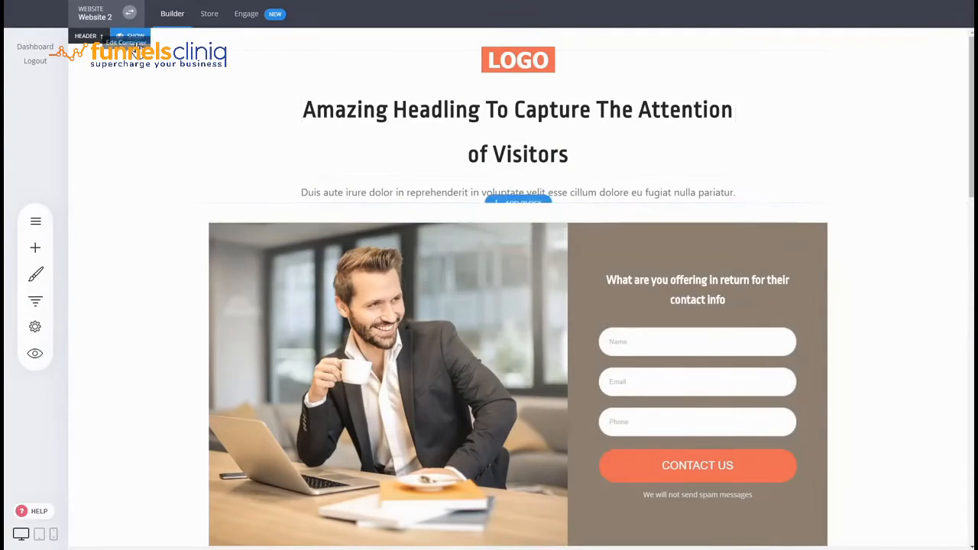
Show the website header on the funnel's landing page, and hide it again.
left_click(135, 37)
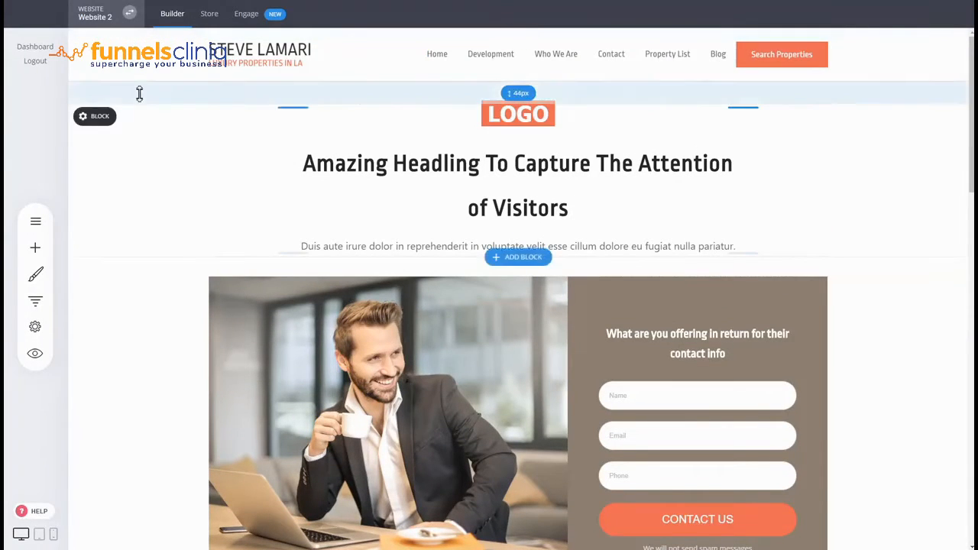
left_click(133, 89)
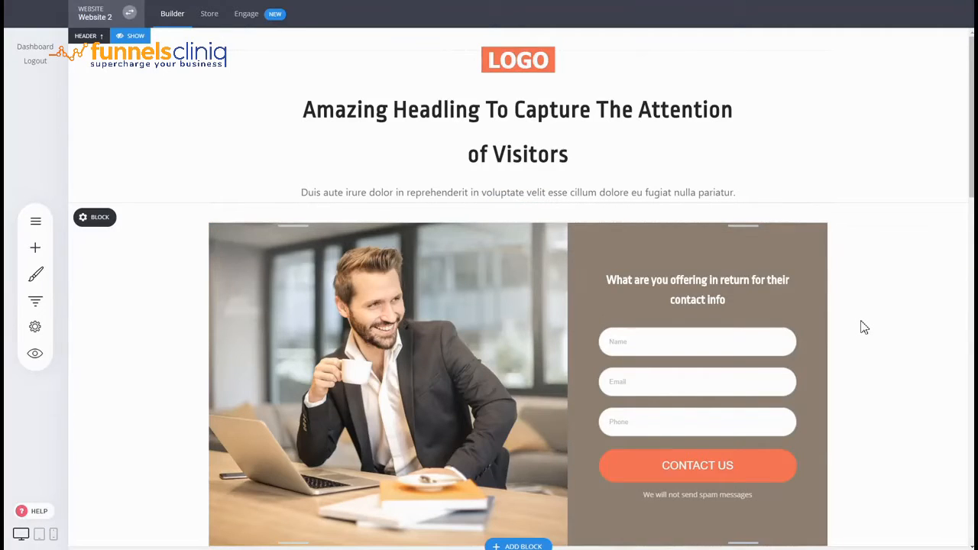
Open the Lead Generation funnel's overview and review its Landing and Thank You steps.
left_click(35, 301)
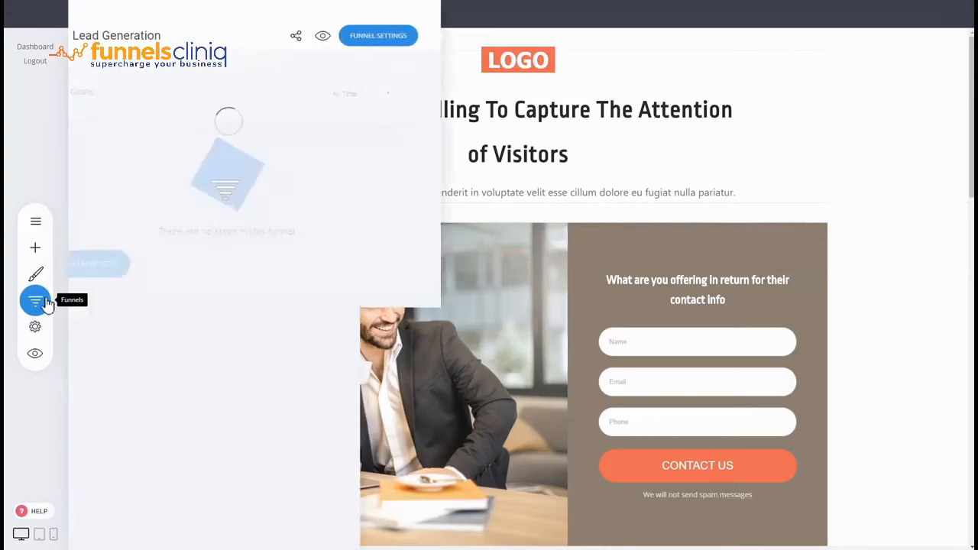
mouse_move(347, 161)
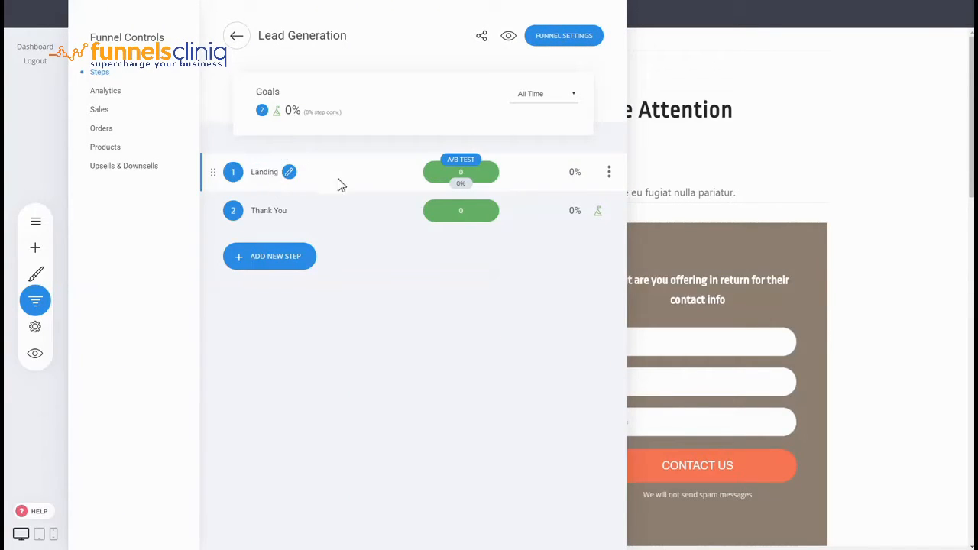
mouse_move(283, 220)
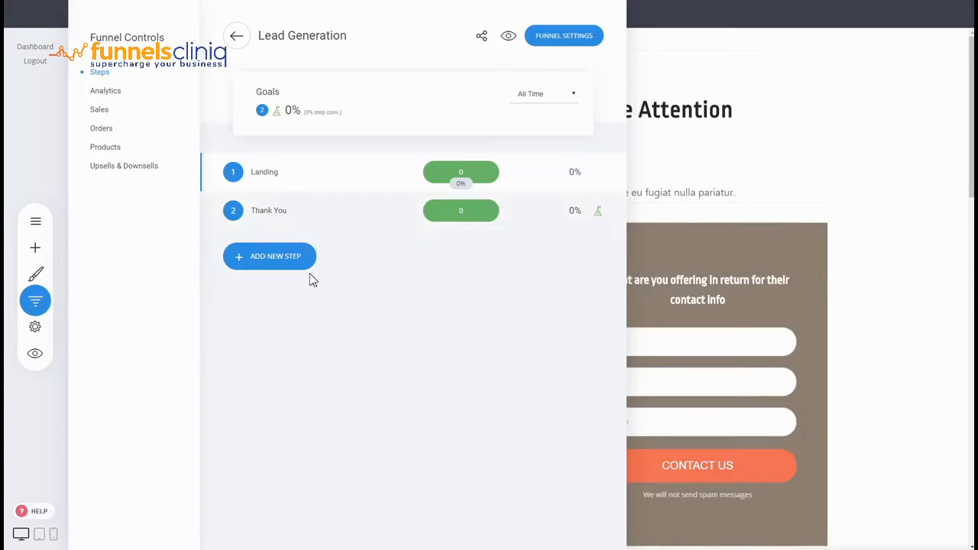
Review the Lead Generation landing page down to its closing contact form, and open the Thank You step's page.
left_click(721, 277)
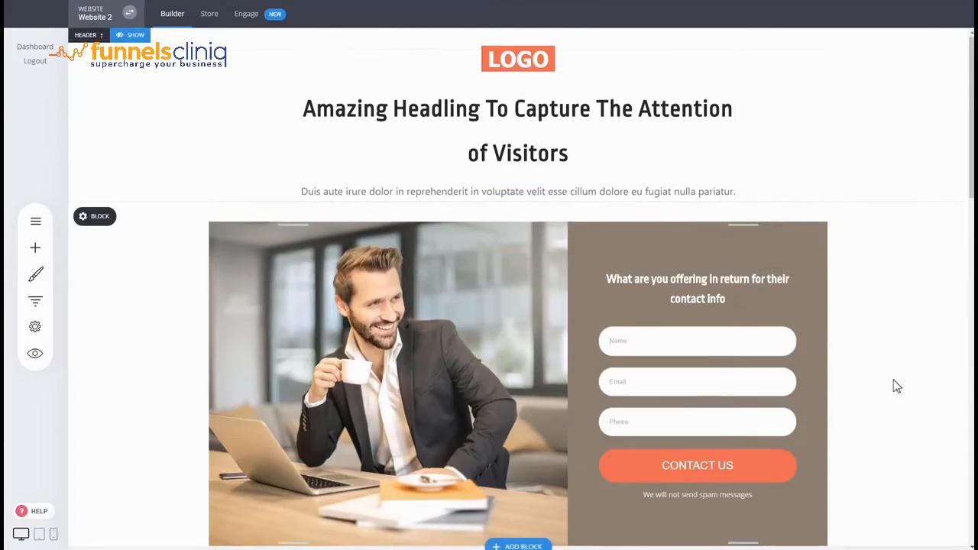
scroll(897, 387, "down", 6)
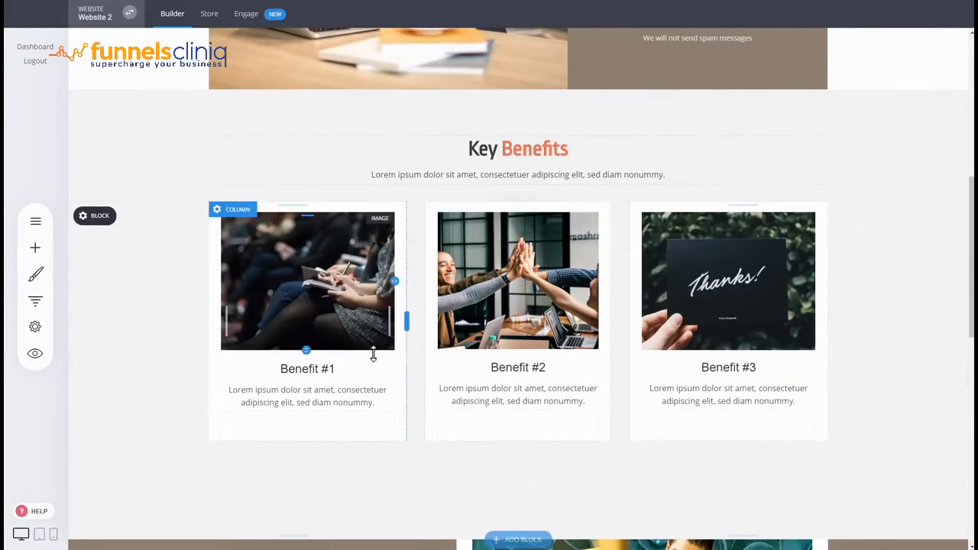
scroll(867, 201, "down", 3)
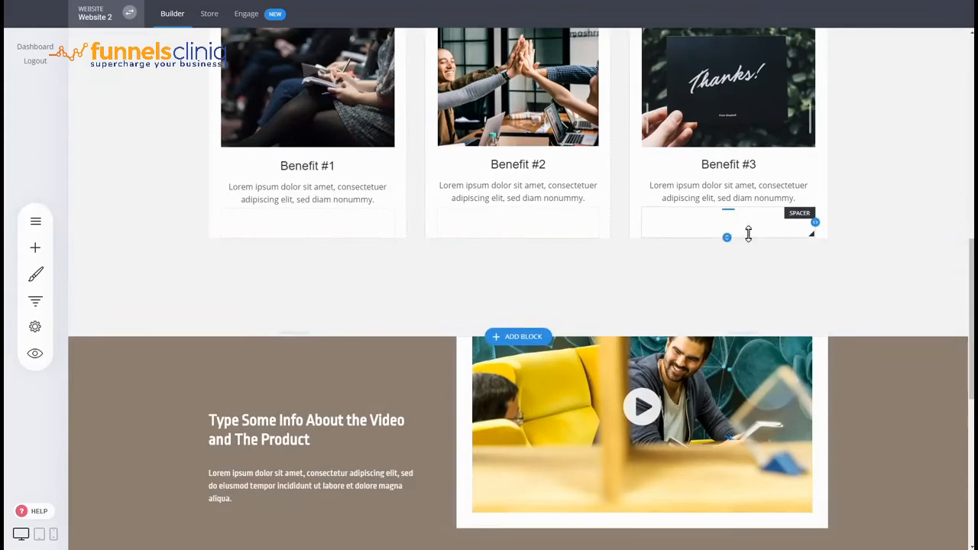
scroll(836, 317, "down", 7)
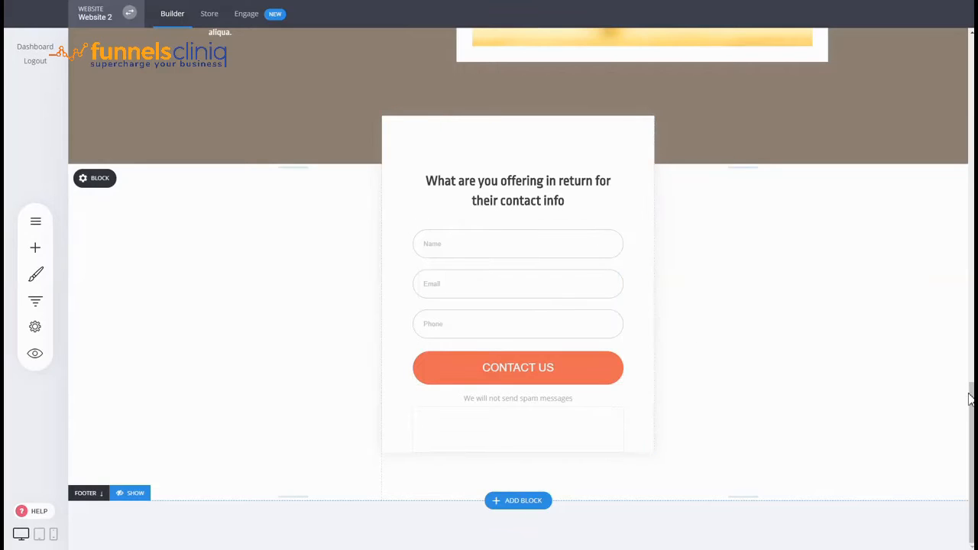
left_click_drag(970, 364, 957, 70)
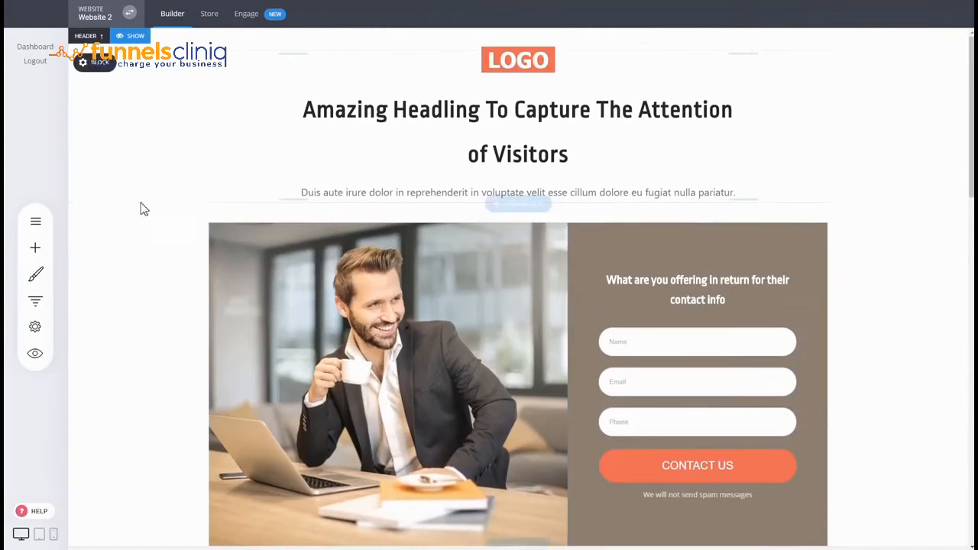
left_click(35, 300)
left_click(278, 216)
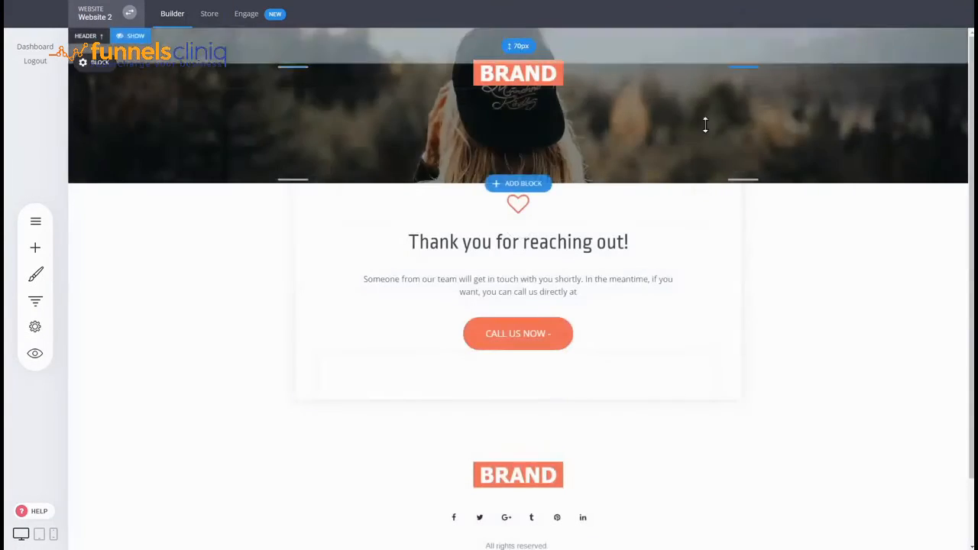
Preview the Lead Generation funnel as a visitor would see it, and close the preview.
left_click(34, 300)
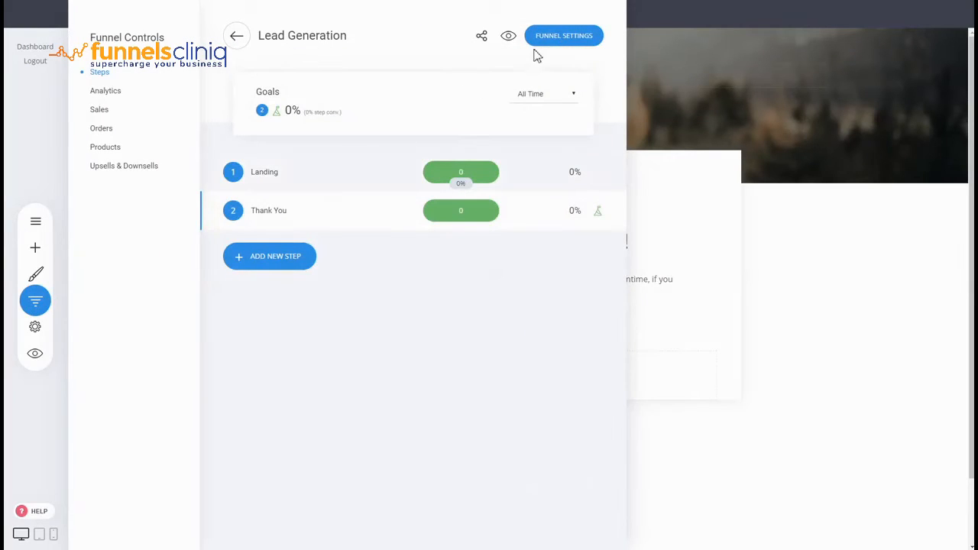
left_click(509, 36)
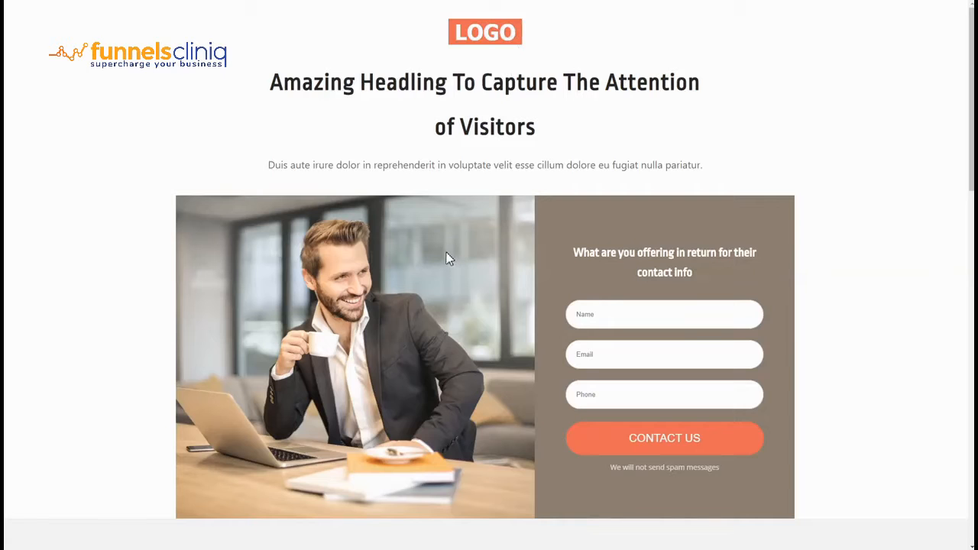
scroll(447, 255, "down", 2)
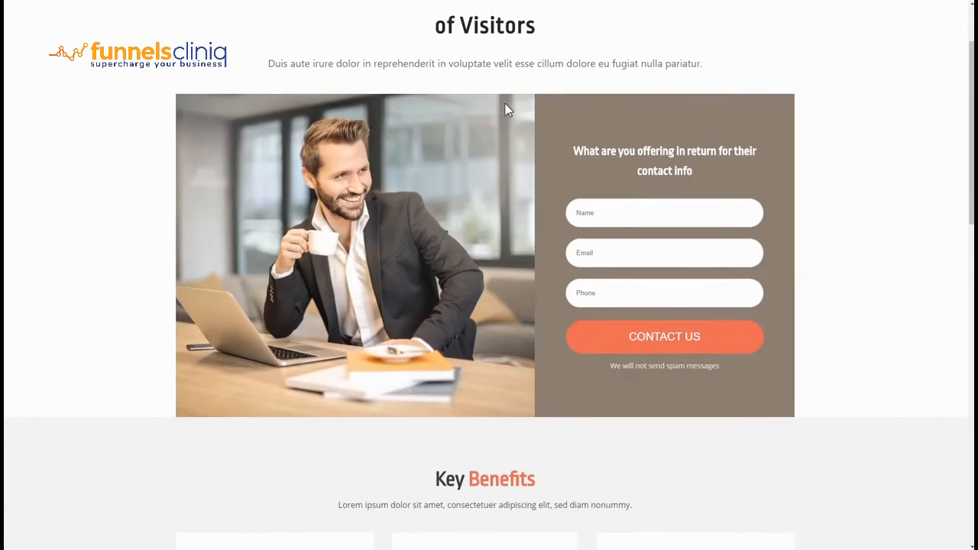
scroll(505, 109, "up", 2)
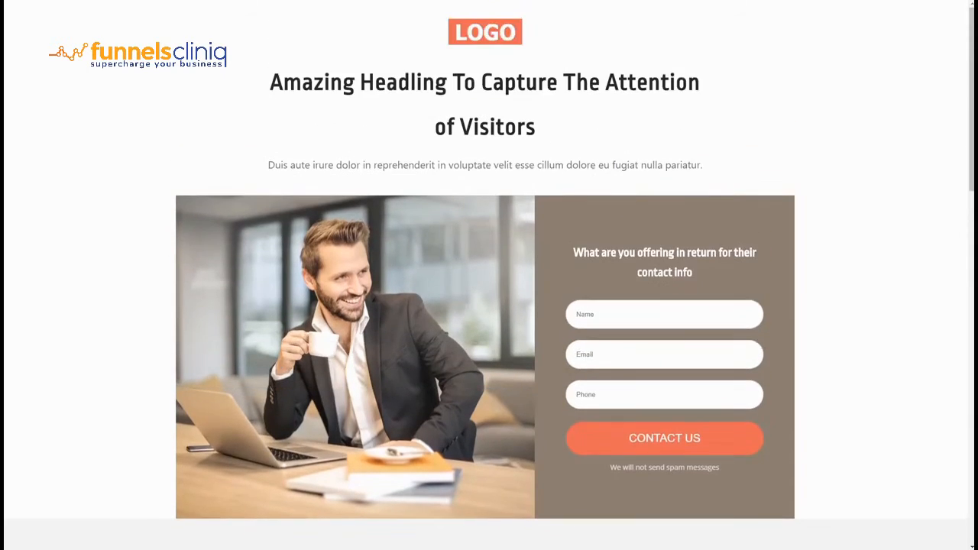
key("ctrl+w")
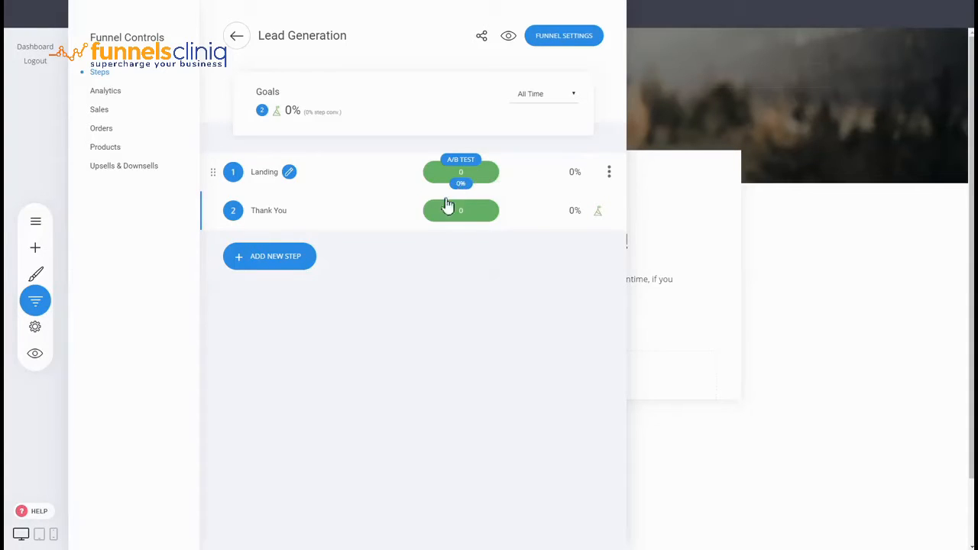
Set up an A/B test on the Landing step by duplicating its page, and open variant A in the editor.
left_click(468, 164)
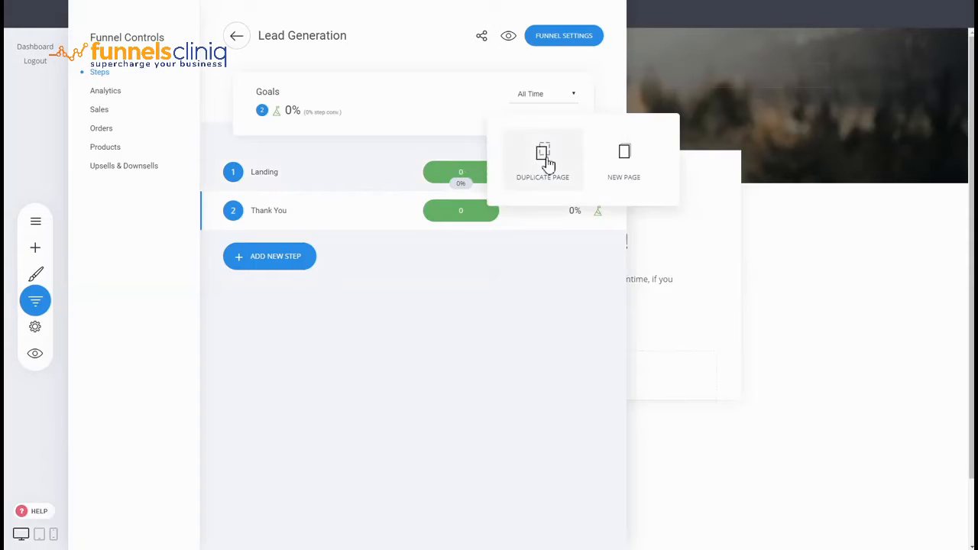
left_click(546, 162)
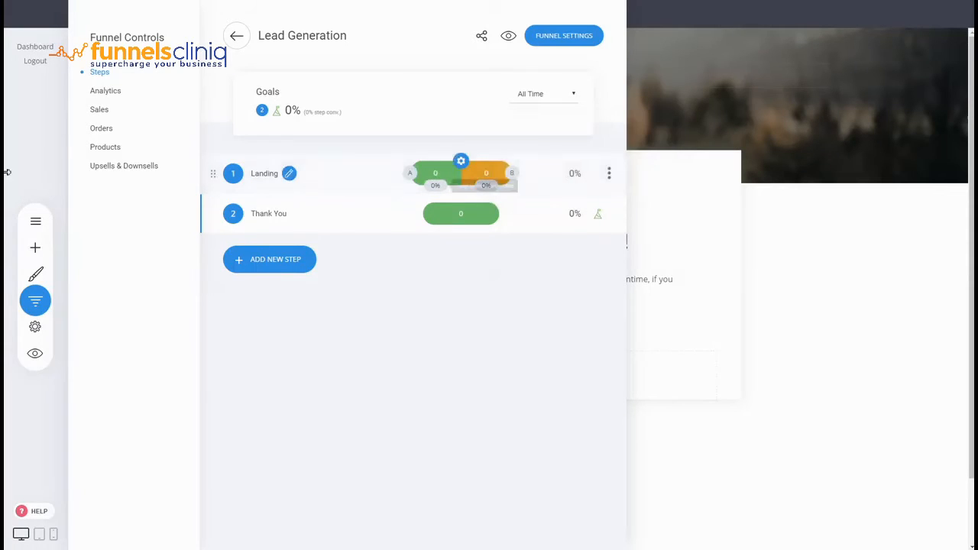
left_click(410, 174)
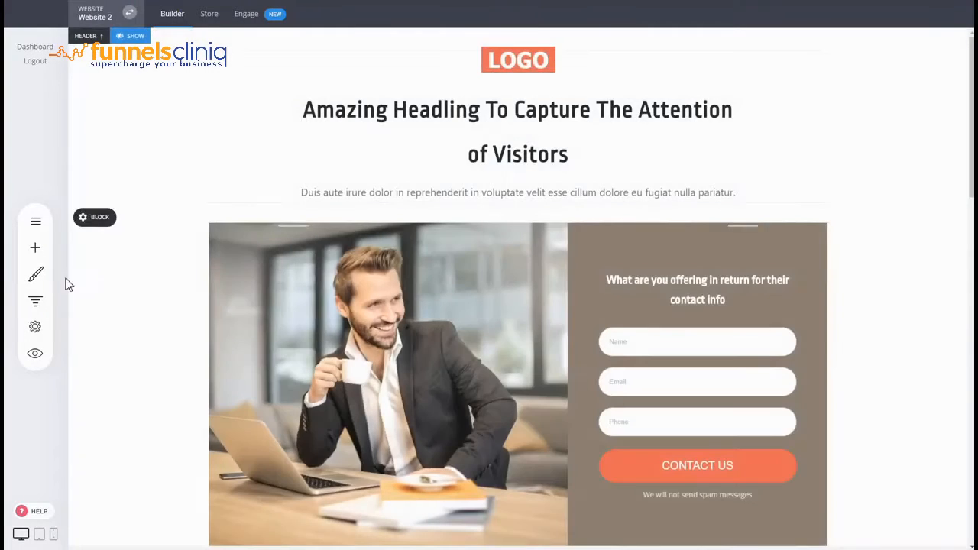
left_click(35, 301)
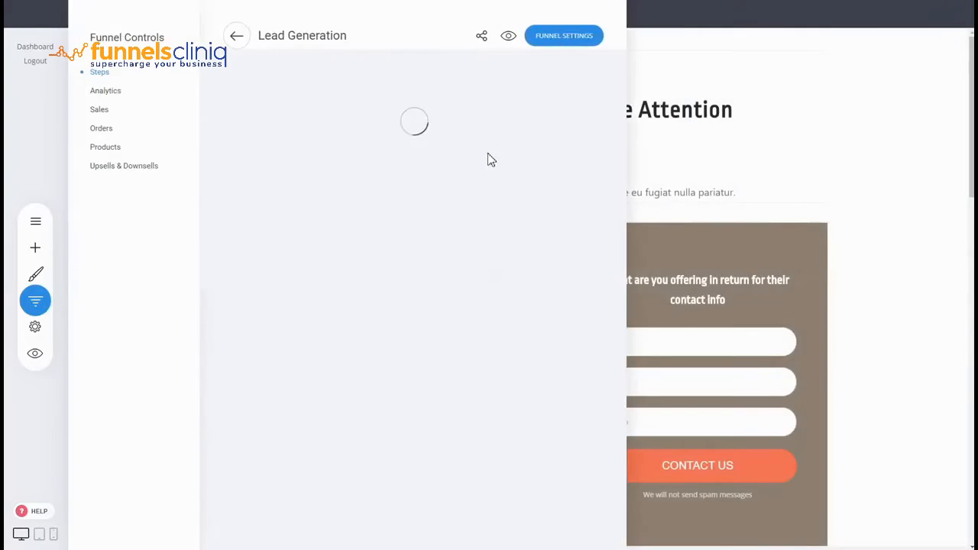
left_click(690, 151)
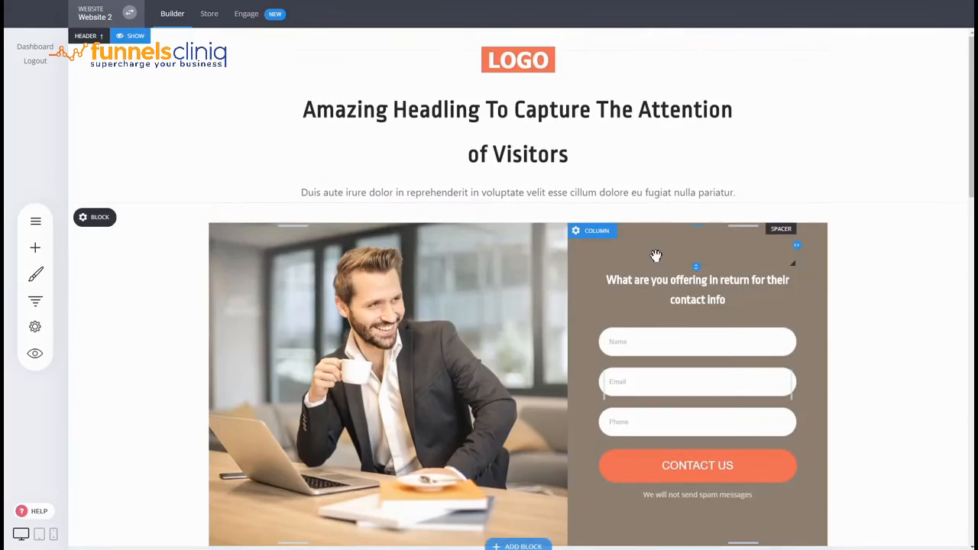
Check the Lead Generation funnel's analytics and its sales statistics.
left_click(35, 301)
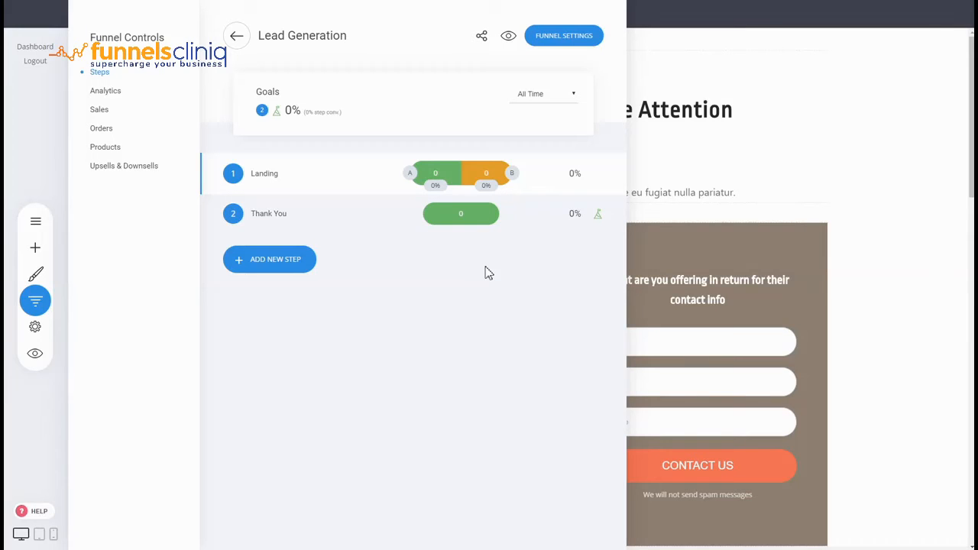
left_click(103, 91)
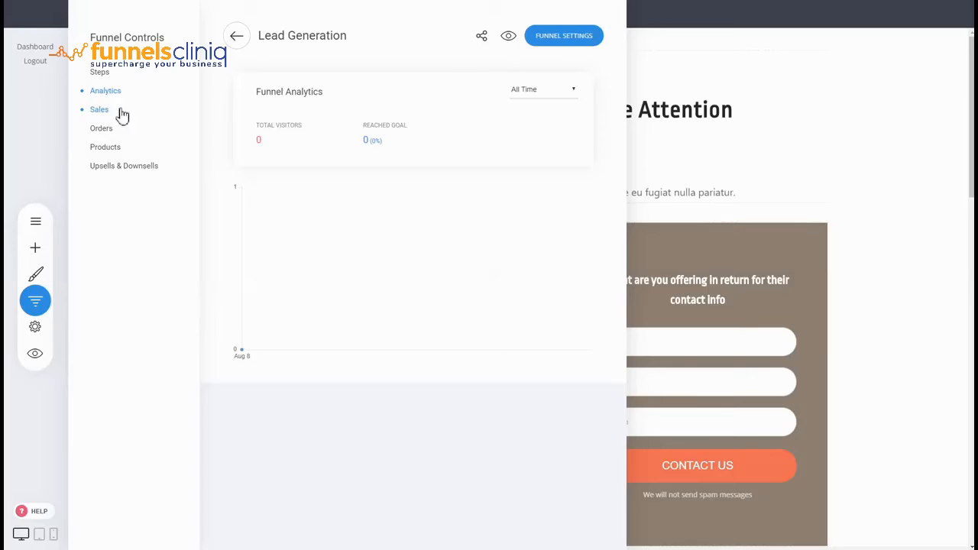
left_click(104, 115)
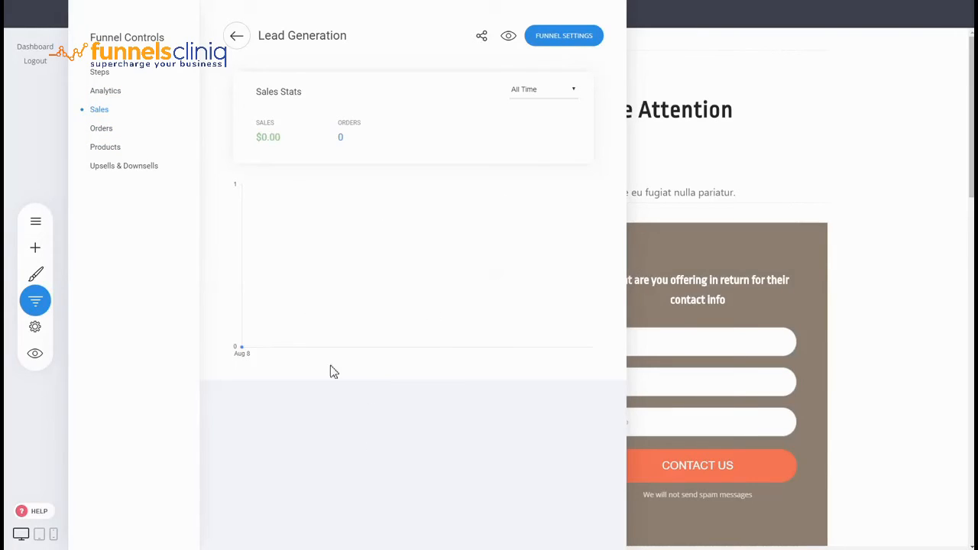
Create a new funnel in Website 2 from the Furniture sales template and name it "Sales Funnel".
left_click(237, 36)
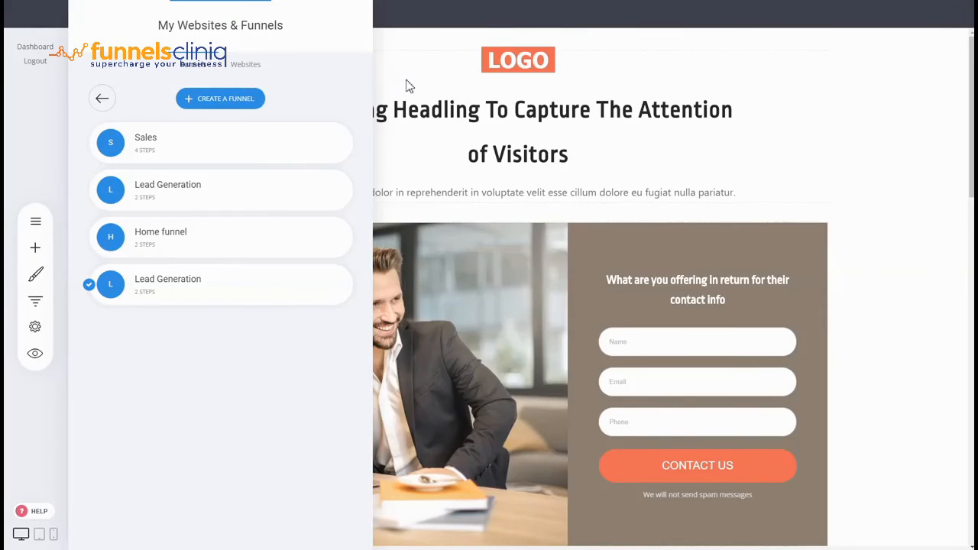
left_click(230, 102)
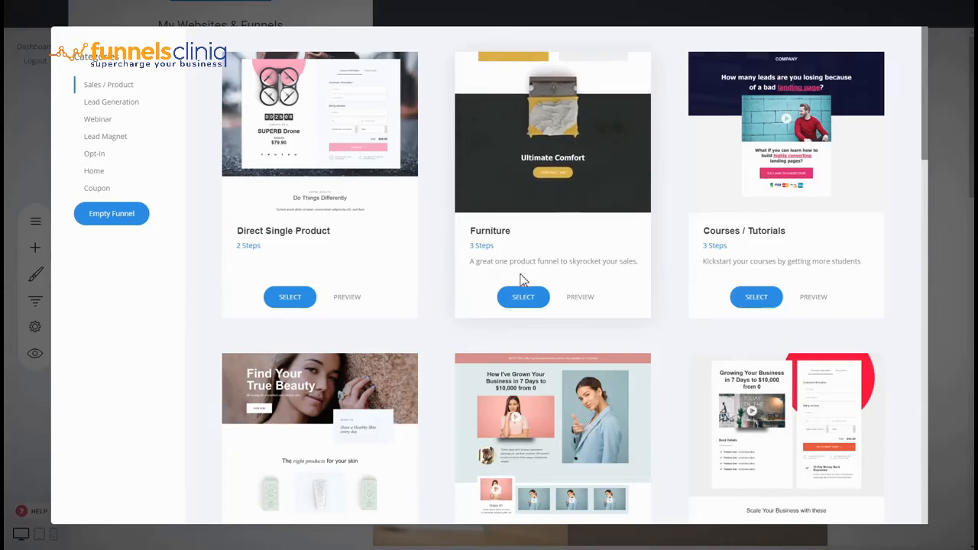
left_click(522, 298)
left_click(474, 126)
type("Sa")
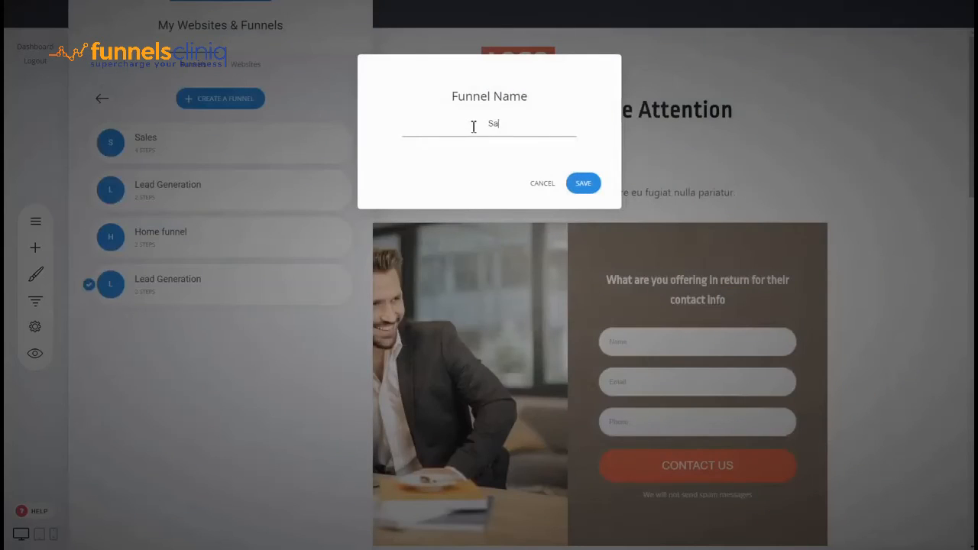
type("les Funnel")
left_click(581, 184)
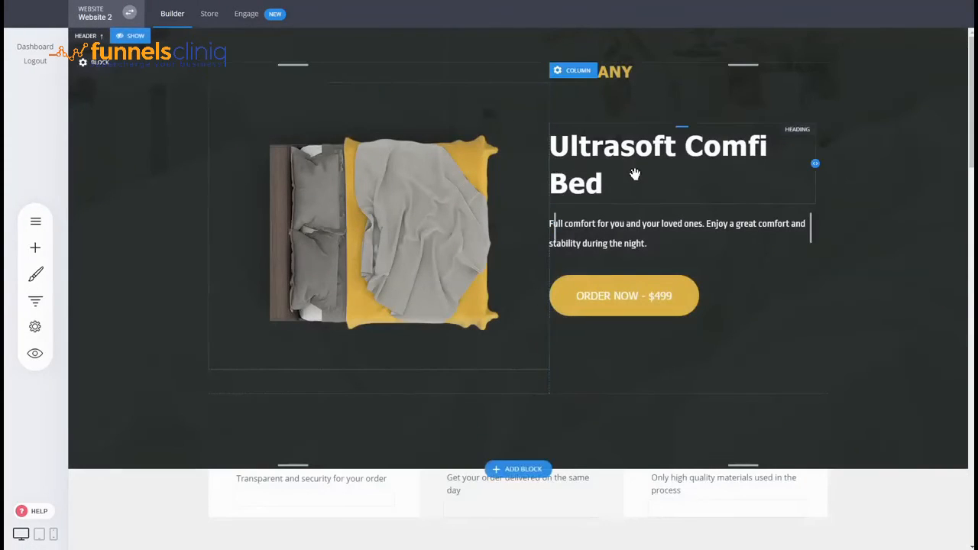
Review the new Sales Funnel's landing page from its product heading down to the closing order section.
scroll(282, 382, "down", 2)
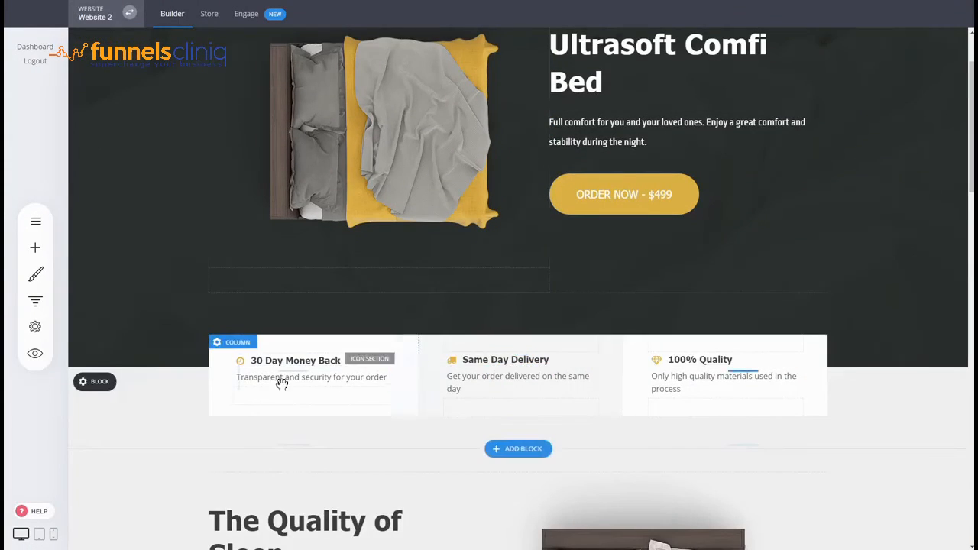
scroll(282, 382, "down", 6)
scroll(756, 285, "down", 5)
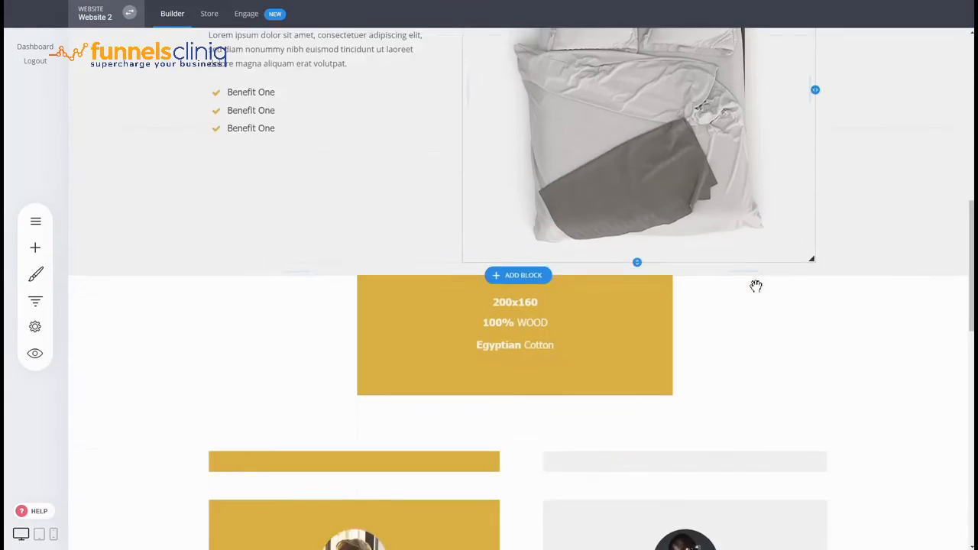
scroll(756, 286, "down", 12)
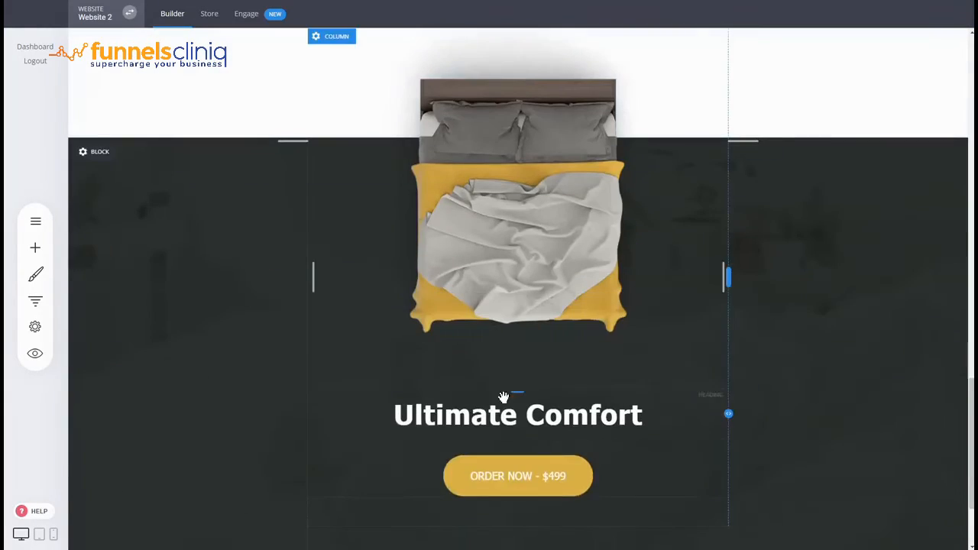
scroll(576, 360, "up", 6)
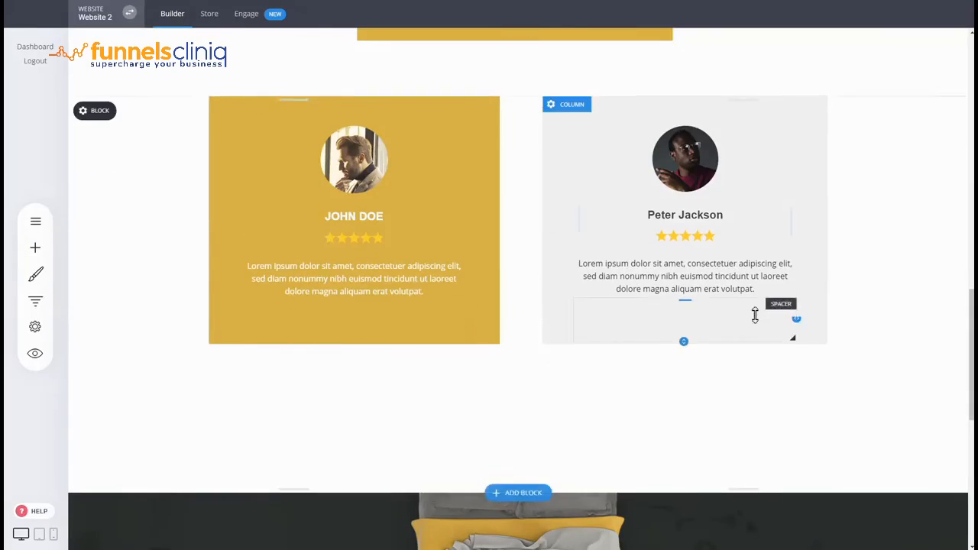
scroll(755, 314, "up", 15)
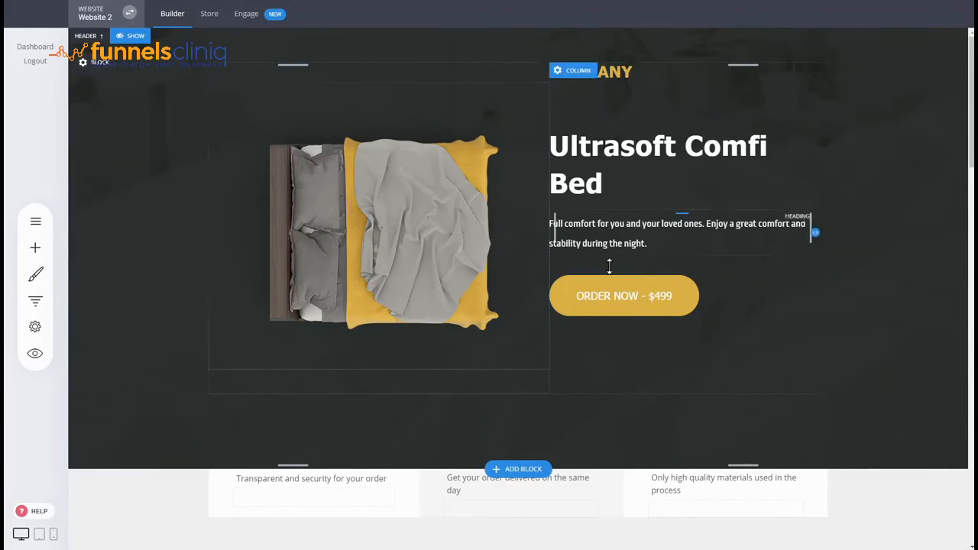
Review the Sales Funnel's steps and open its Checkout page in the editor.
left_click(35, 300)
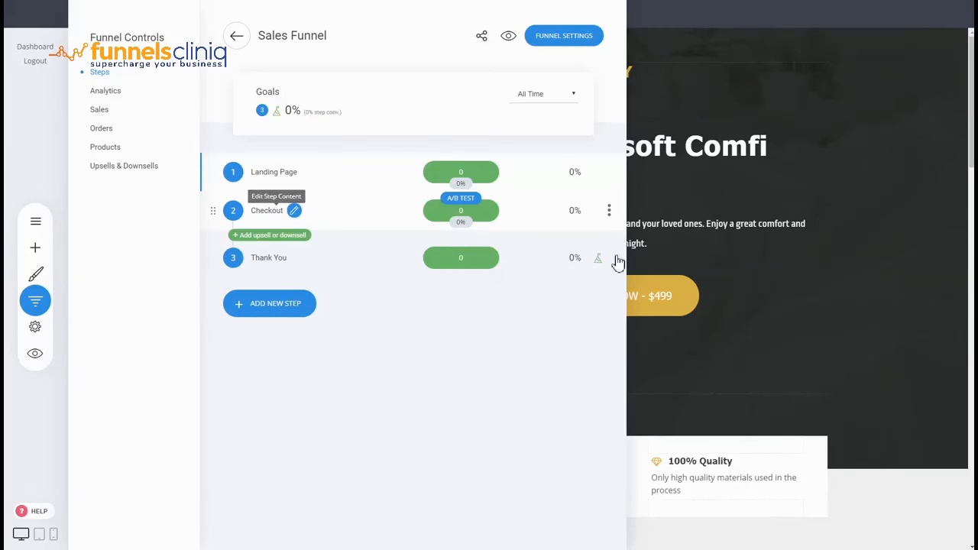
left_click(683, 253)
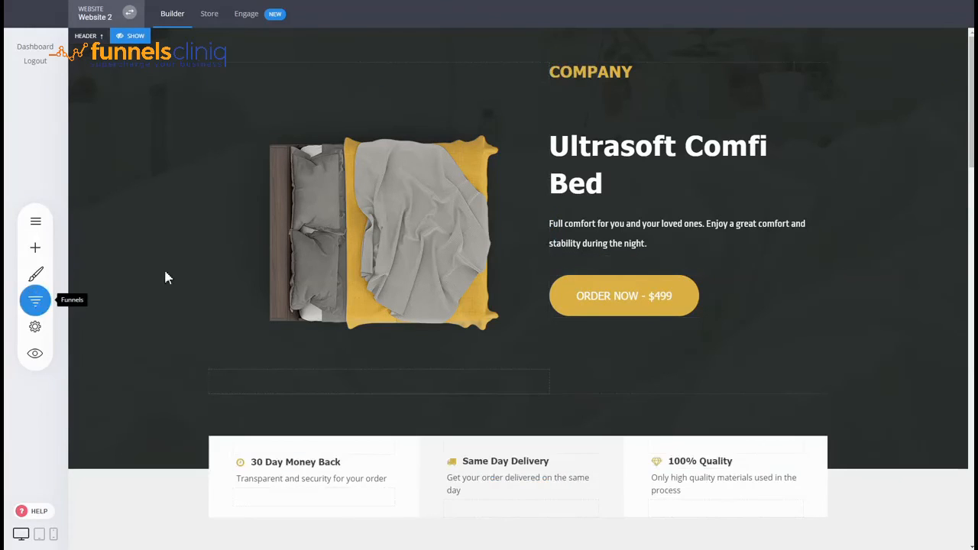
left_click(35, 300)
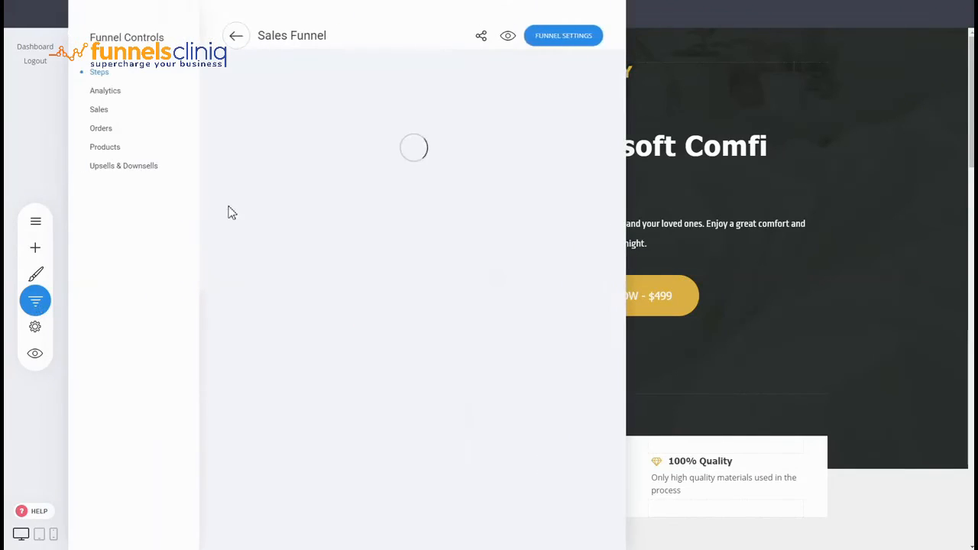
left_click(267, 219)
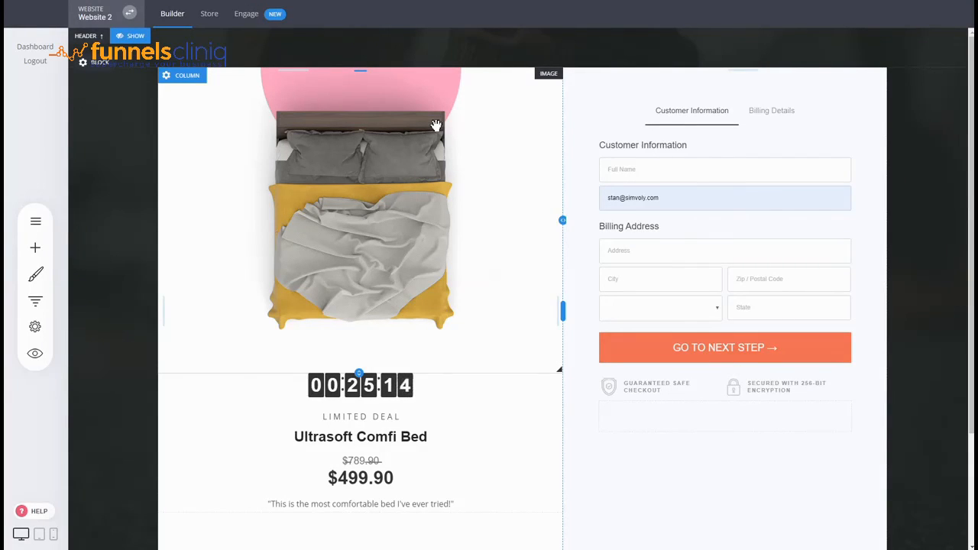
Check Website 2's list of funnels for the new Sales Funnel, and reopen that funnel's overview.
left_click(39, 298)
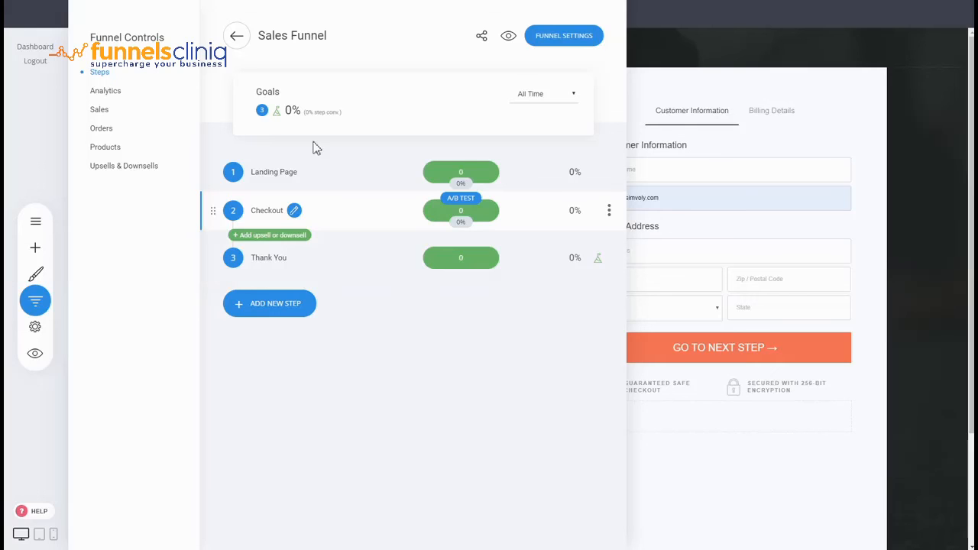
left_click(238, 44)
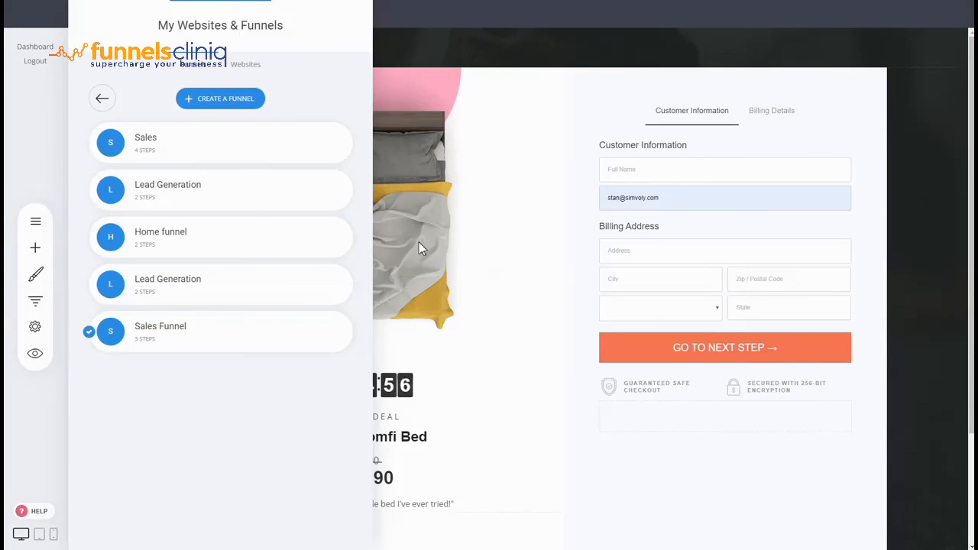
left_click(547, 218)
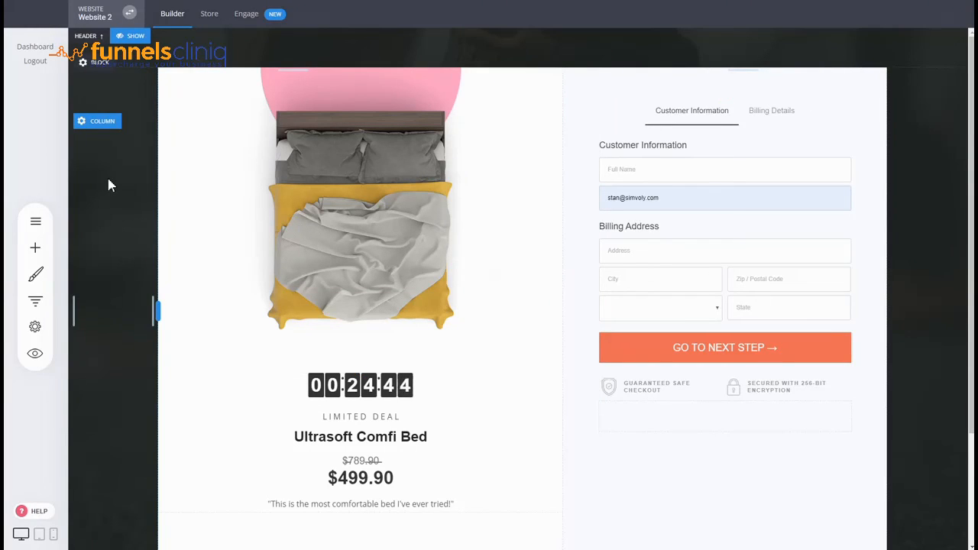
left_click(35, 300)
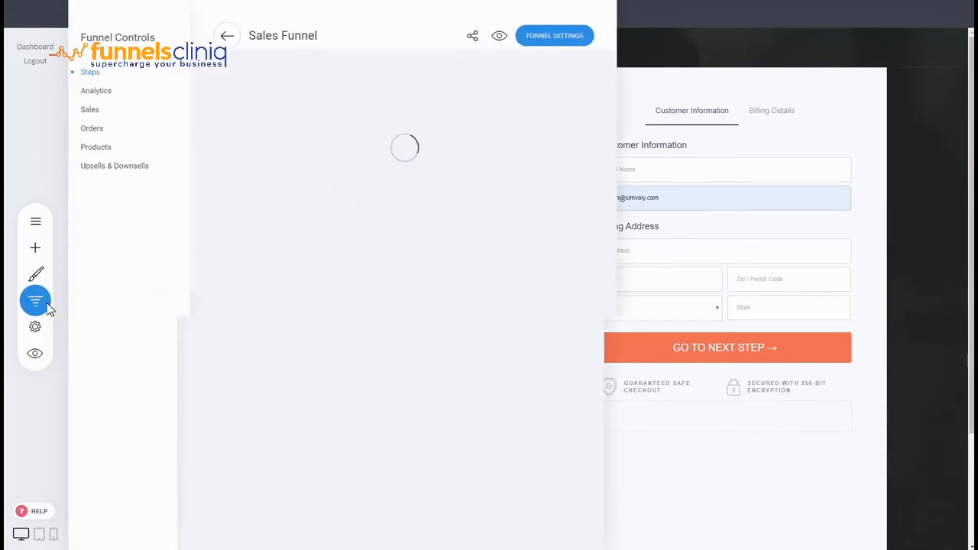